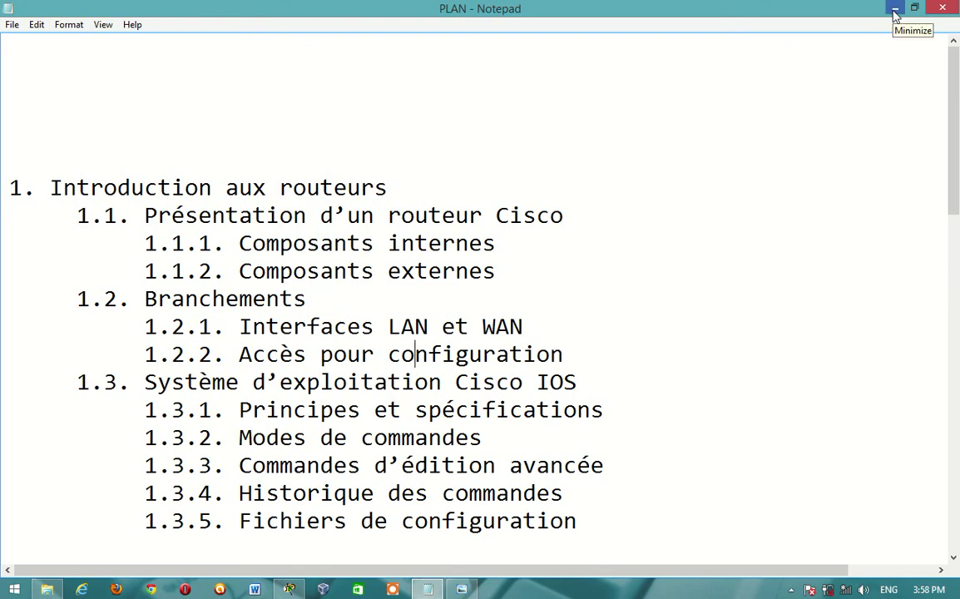
Switch to the photo viewer and view the external-components picture and the following router picture.
{"action": "left_click", "coordinate": [894, 12]}
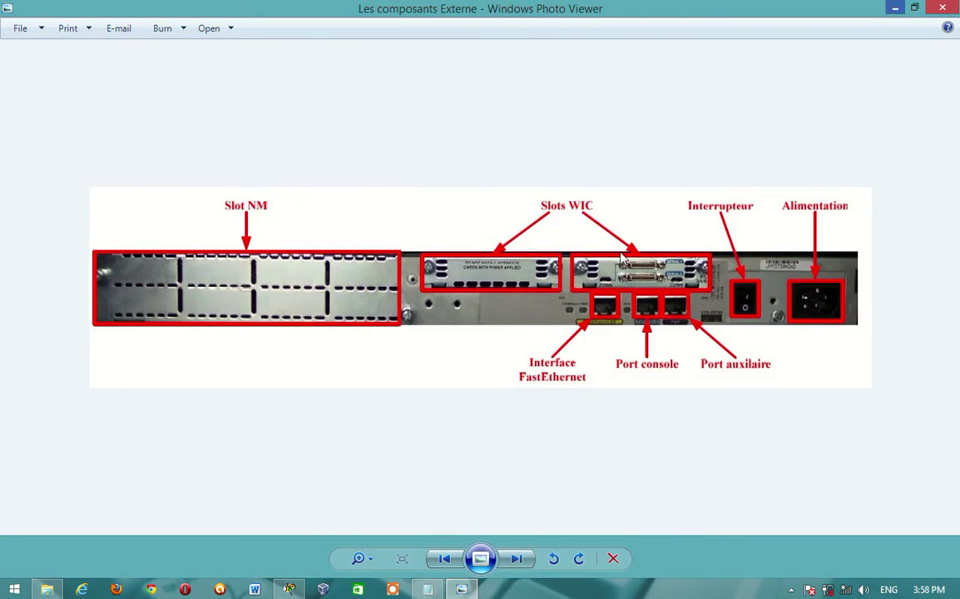
{"action": "scroll", "coordinate": [394, 525], "scroll_direction": "down", "scroll_amount": 1}
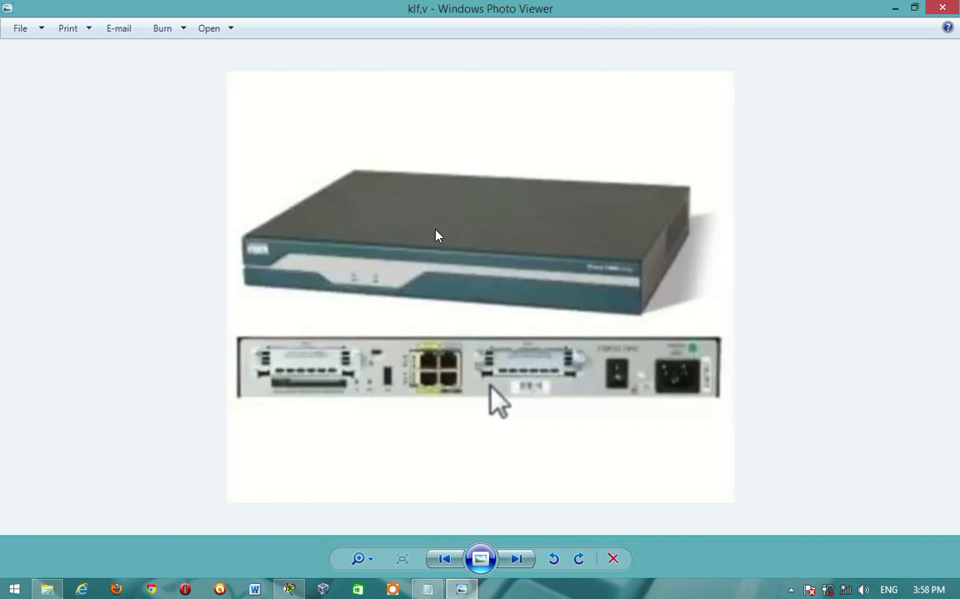
Switch to Cisco Packet Tracer and look through the switches, hubs, wireless devices, connections and end devices on offer.
{"action": "left_click", "coordinate": [291, 590]}
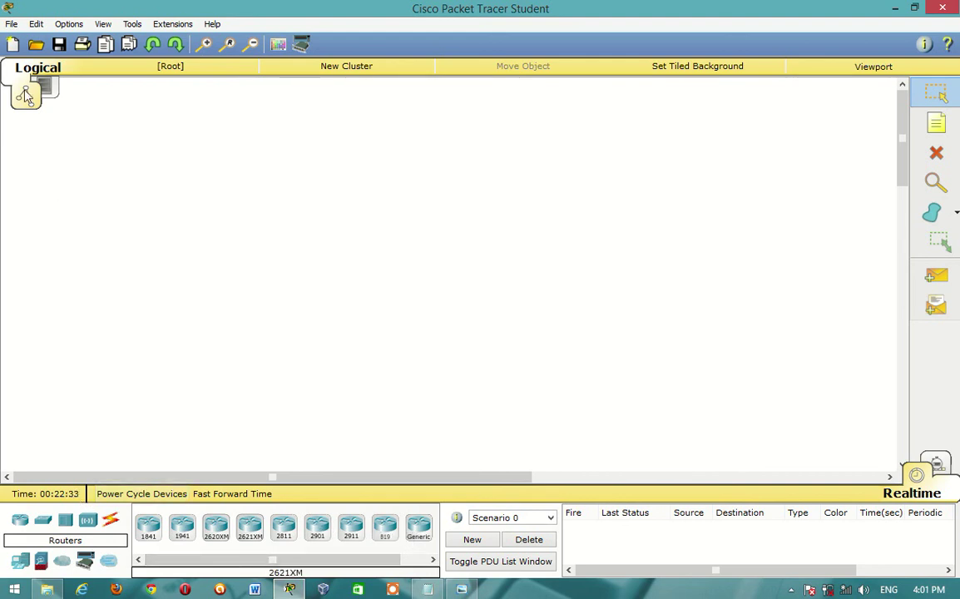
{"action": "left_click", "coordinate": [46, 521]}
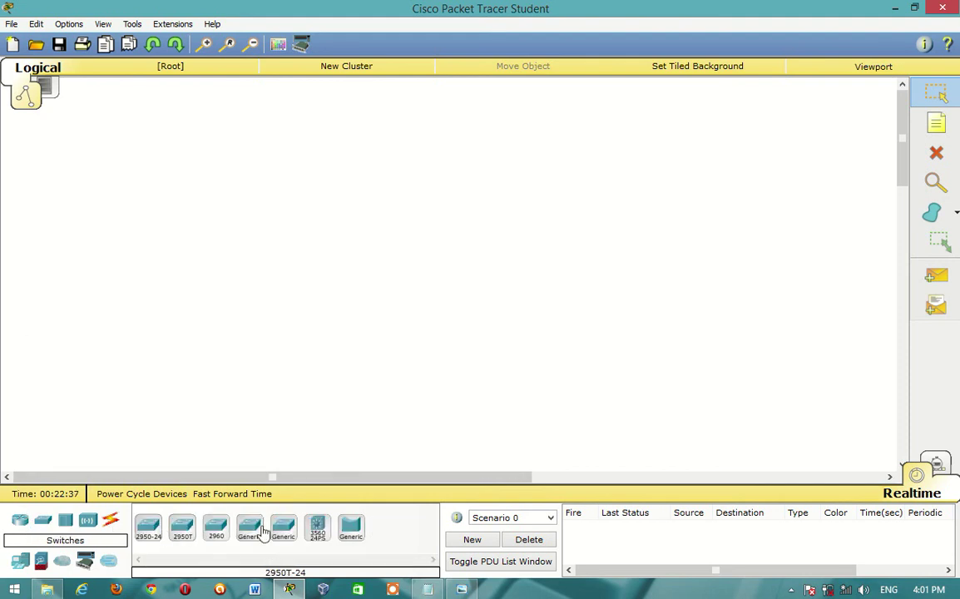
{"action": "left_click", "coordinate": [69, 524]}
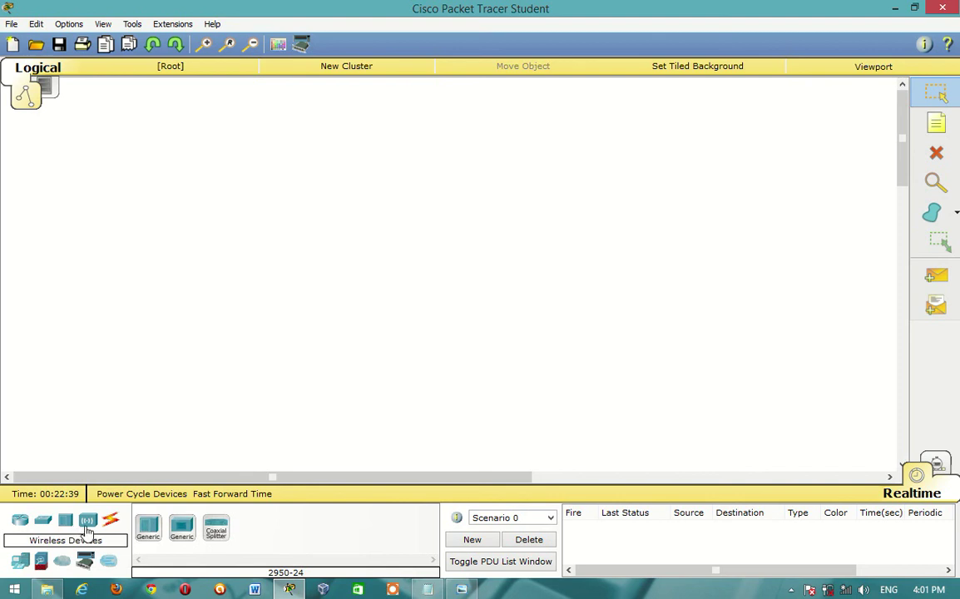
{"action": "left_click", "coordinate": [87, 522]}
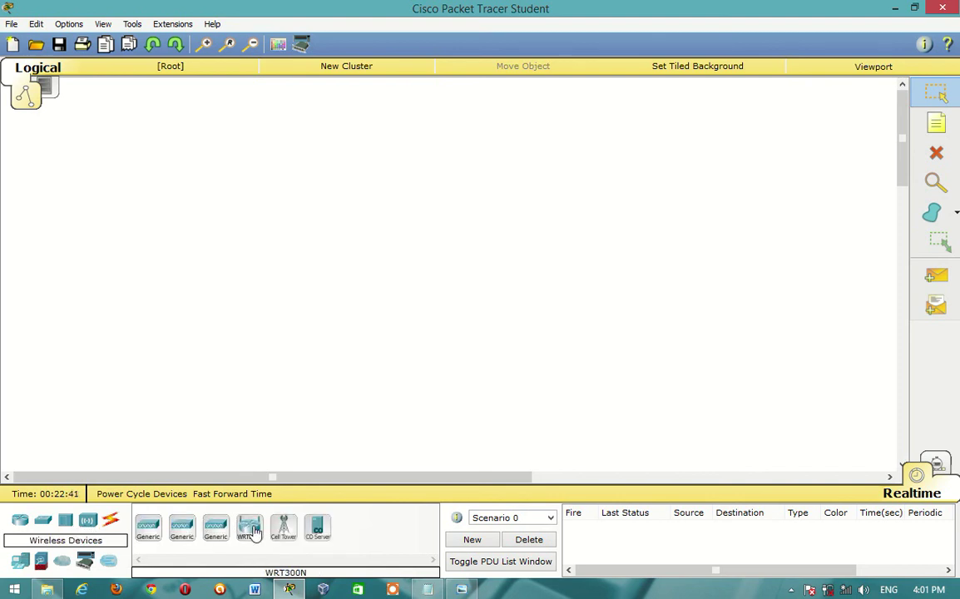
{"action": "left_click", "coordinate": [110, 519]}
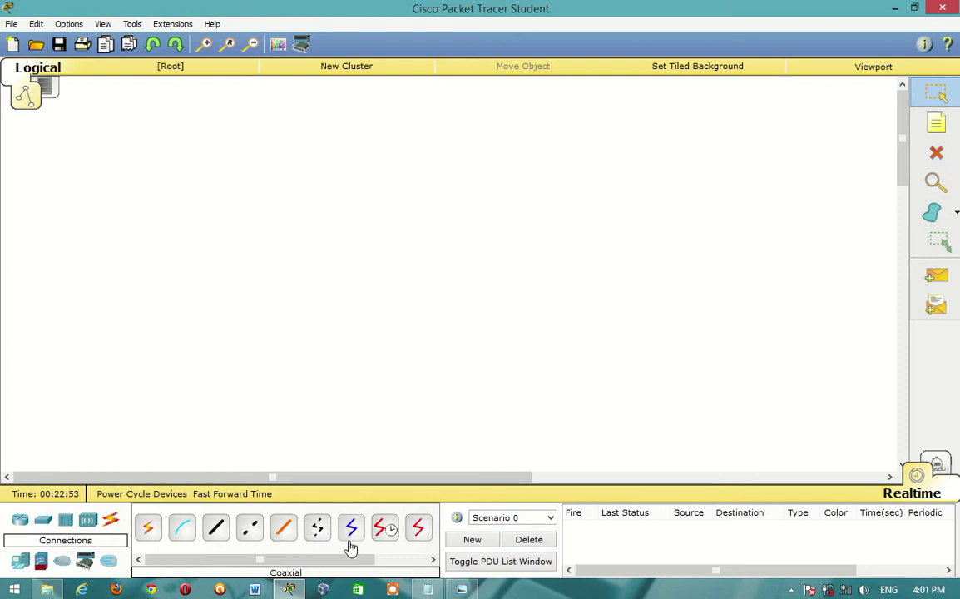
{"action": "left_click_drag", "start_coordinate": [350, 563], "coordinate": [398, 563]}
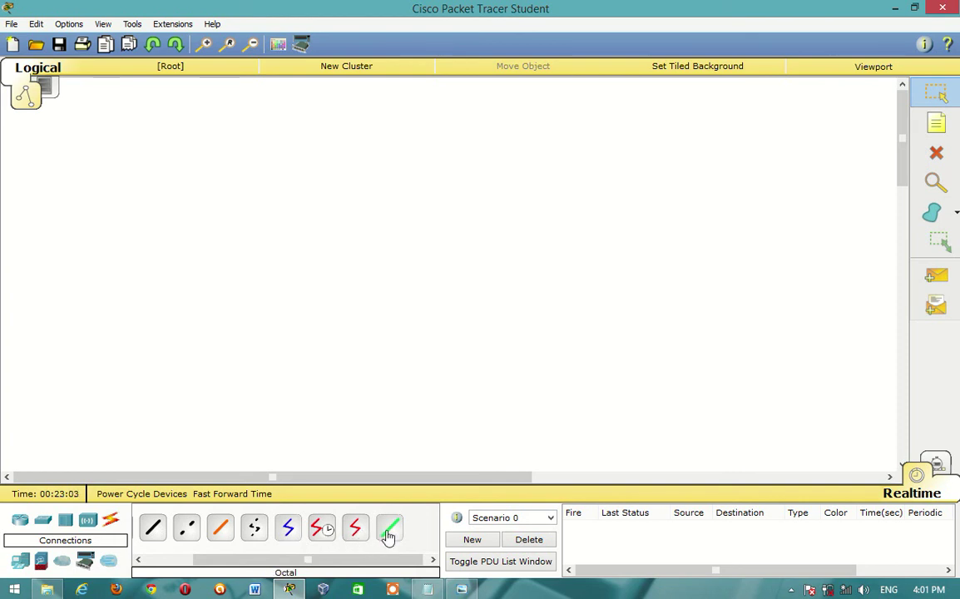
{"action": "left_click", "coordinate": [19, 565]}
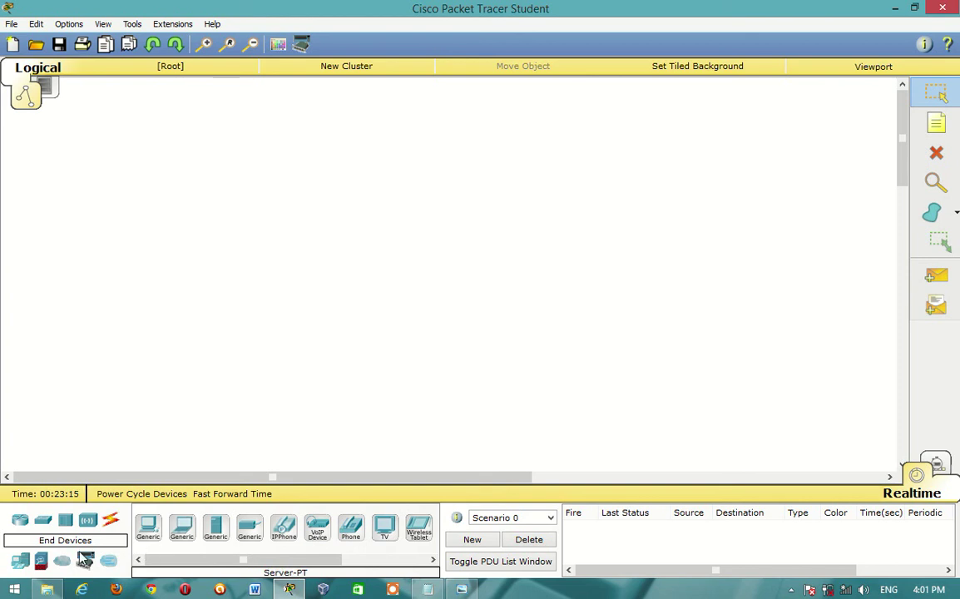
Place a generic Router-PT in the upper middle of the empty logical workspace.
{"action": "left_click", "coordinate": [19, 521]}
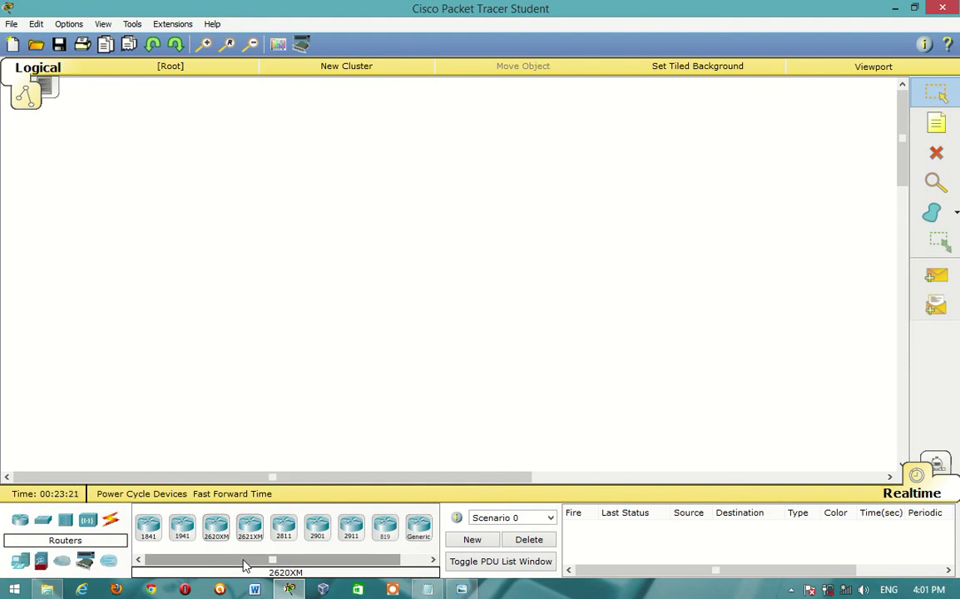
{"action": "left_click_drag", "start_coordinate": [246, 565], "coordinate": [317, 570]}
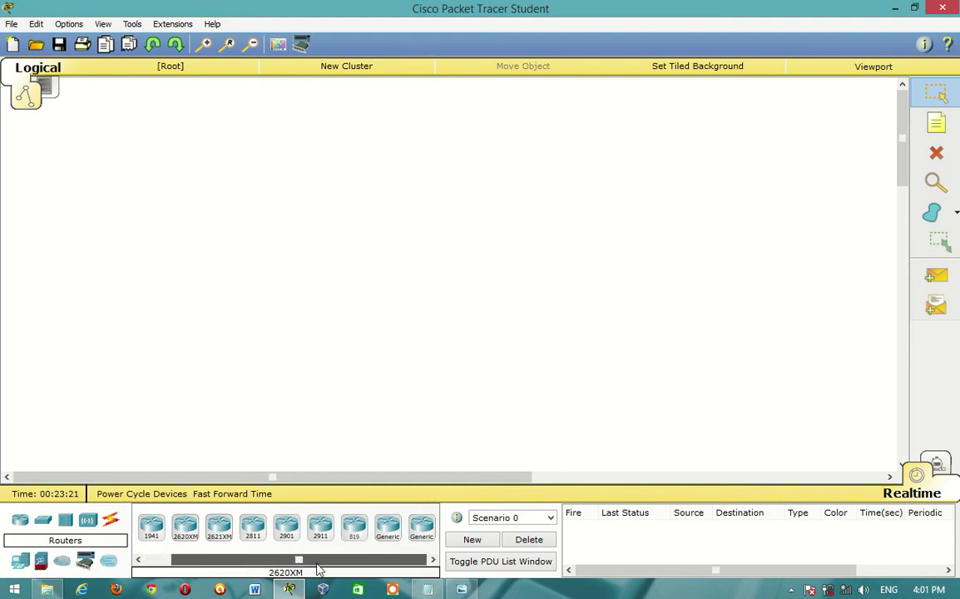
{"action": "left_click", "coordinate": [387, 532]}
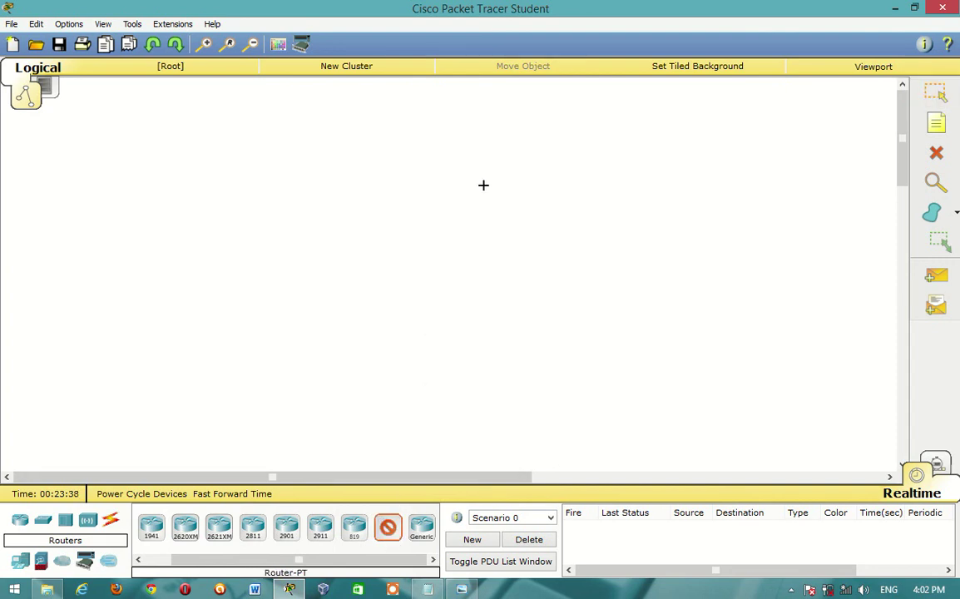
{"action": "left_click", "coordinate": [484, 190]}
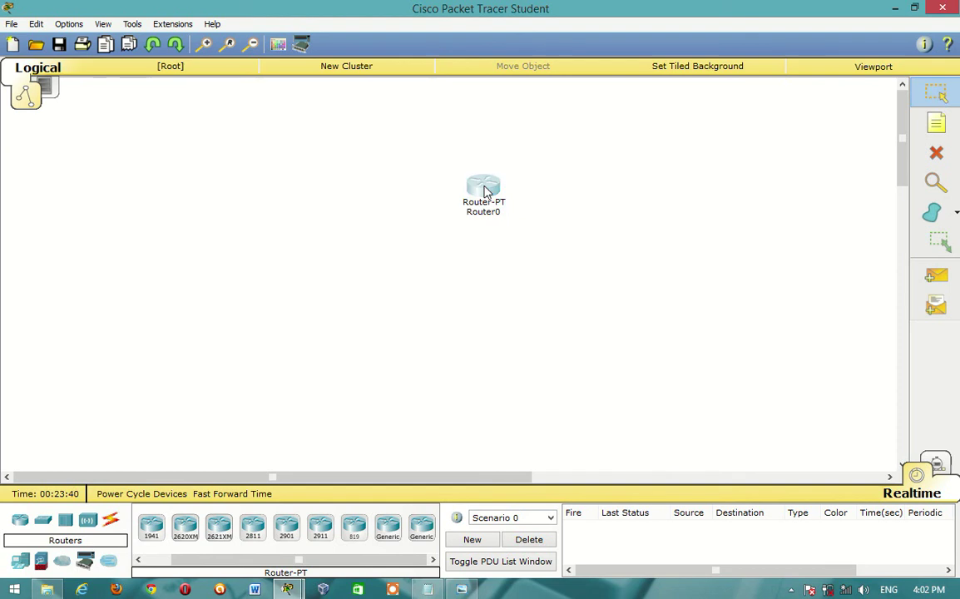
Examine the router's physical device view up close, including its module slots, power supply, console and AUX ports.
{"action": "left_click", "coordinate": [486, 191]}
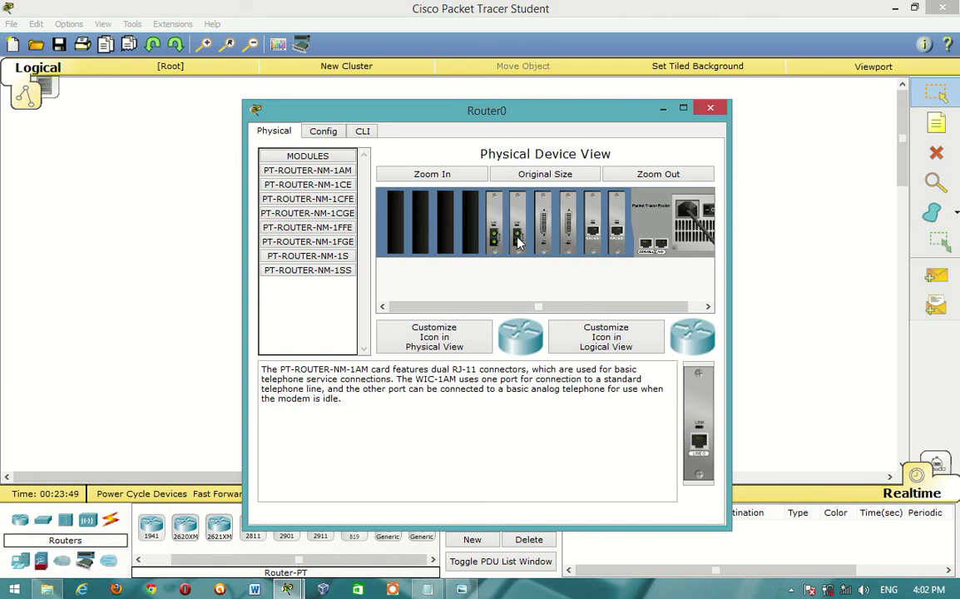
{"action": "left_click_drag", "start_coordinate": [508, 307], "coordinate": [567, 310]}
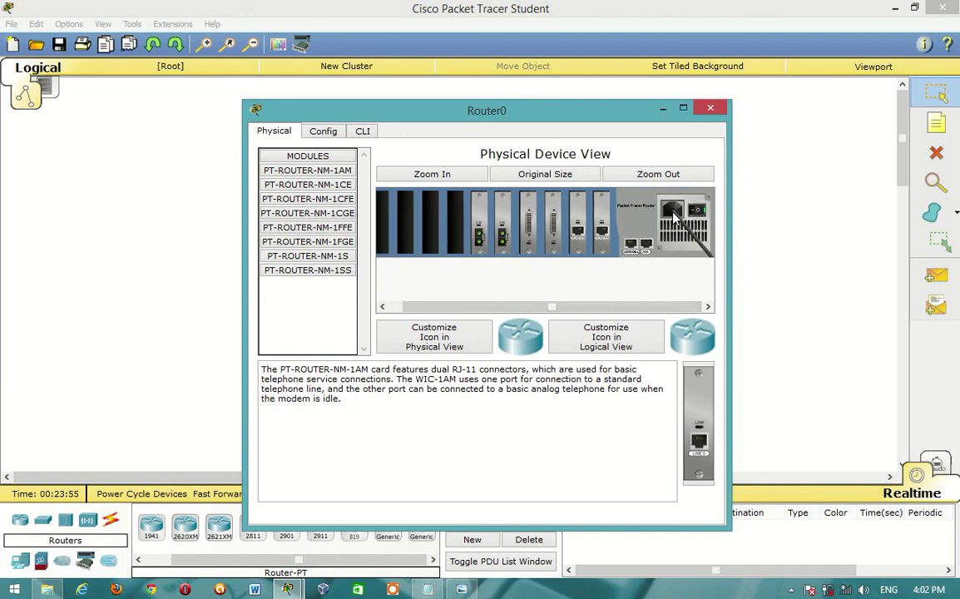
{"action": "left_click", "coordinate": [450, 176]}
{"action": "left_click", "coordinate": [582, 307]}
{"action": "left_click", "coordinate": [582, 308]}
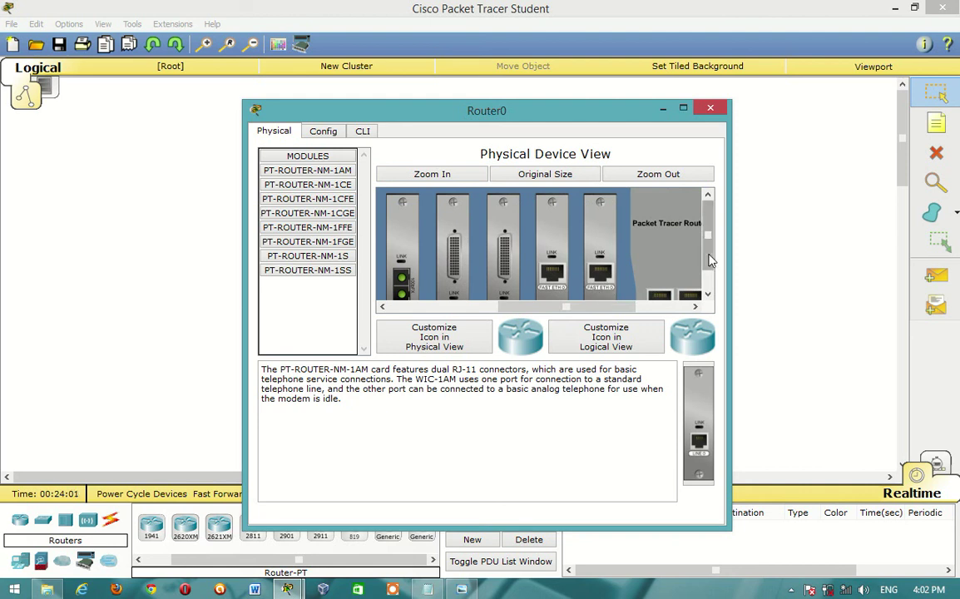
{"action": "scroll", "coordinate": [633, 292], "scroll_direction": "down", "scroll_amount": 2}
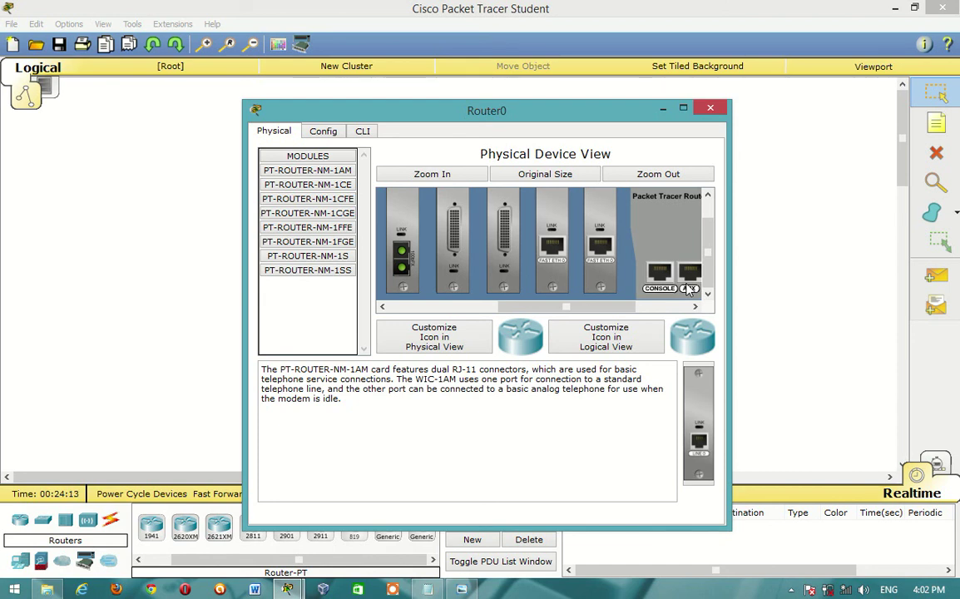
{"action": "left_click", "coordinate": [710, 108]}
Move the router to the right side of the workspace and place a Laptop-PT level with it on its left.
{"action": "left_click_drag", "start_coordinate": [489, 190], "coordinate": [655, 247]}
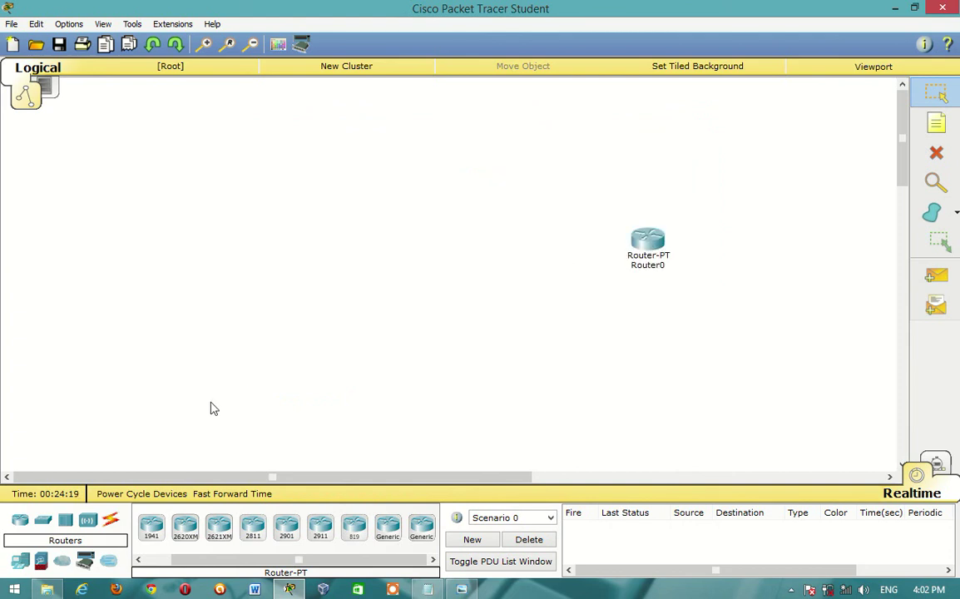
{"action": "left_click", "coordinate": [20, 560]}
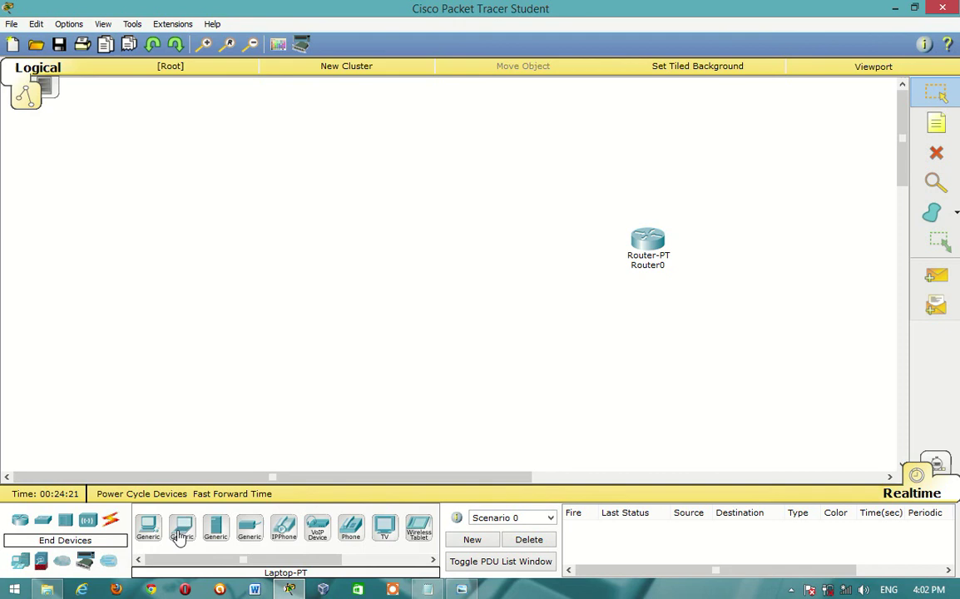
{"action": "left_click", "coordinate": [181, 529]}
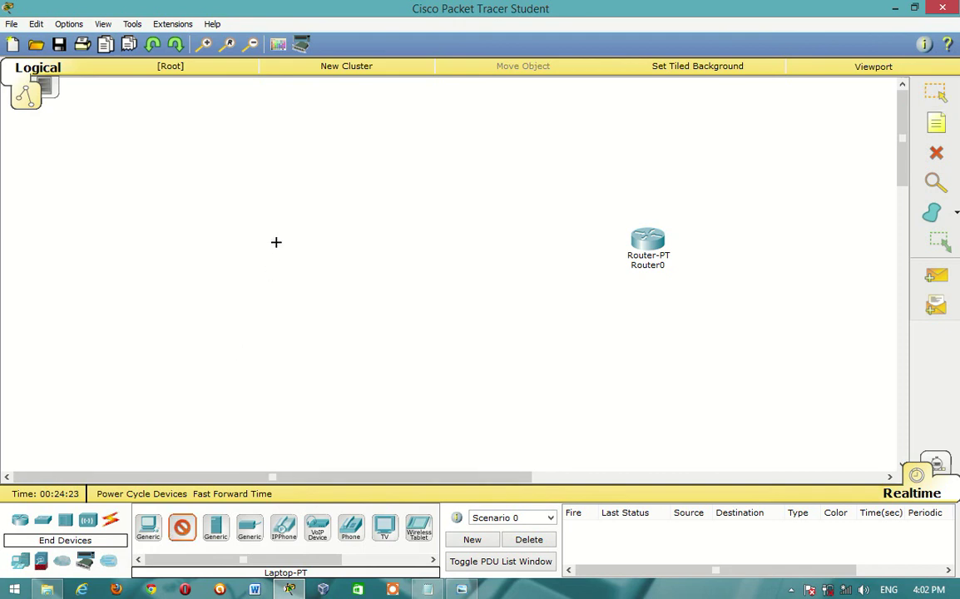
{"action": "left_click", "coordinate": [277, 247]}
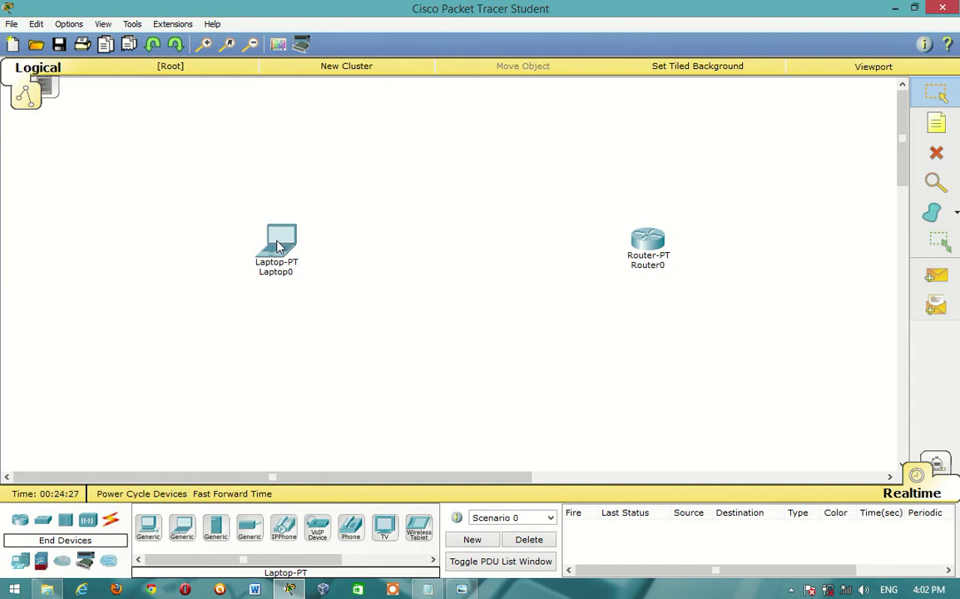
{"action": "left_click_drag", "start_coordinate": [279, 246], "coordinate": [431, 248]}
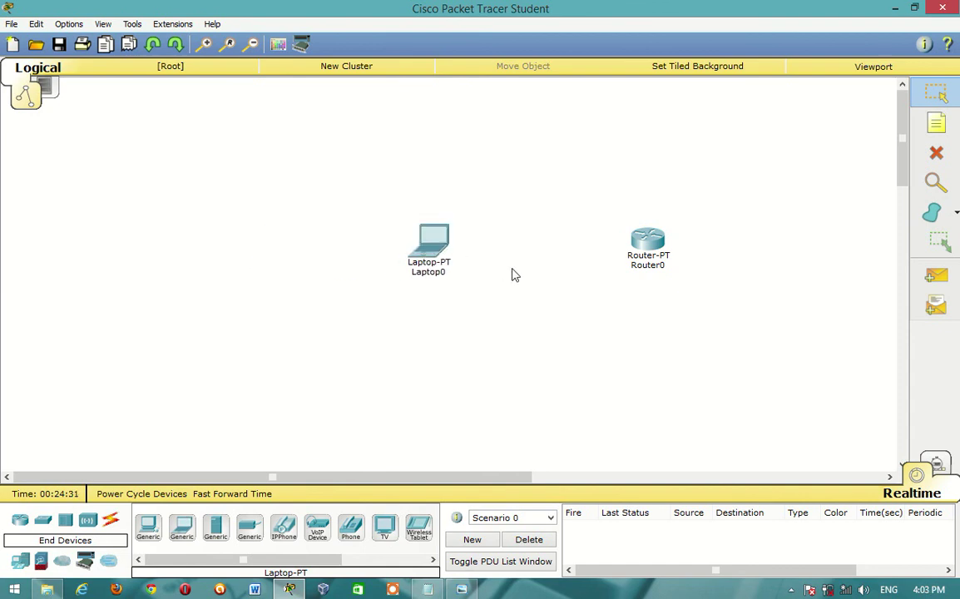
Connect the laptop's RS 232 port to the router's Console port with a console cable.
{"action": "left_click", "coordinate": [113, 522]}
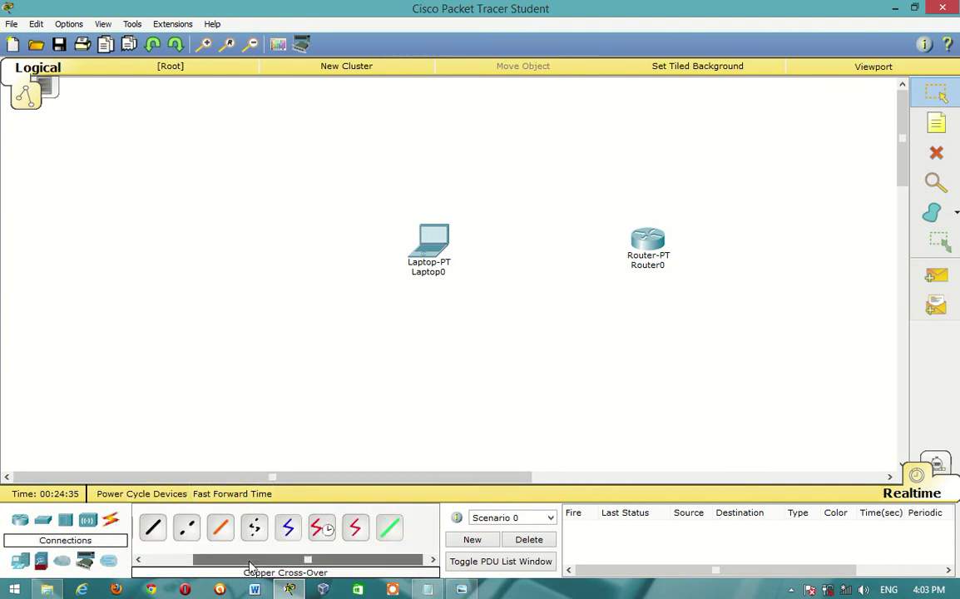
{"action": "left_click_drag", "start_coordinate": [250, 564], "coordinate": [193, 565]}
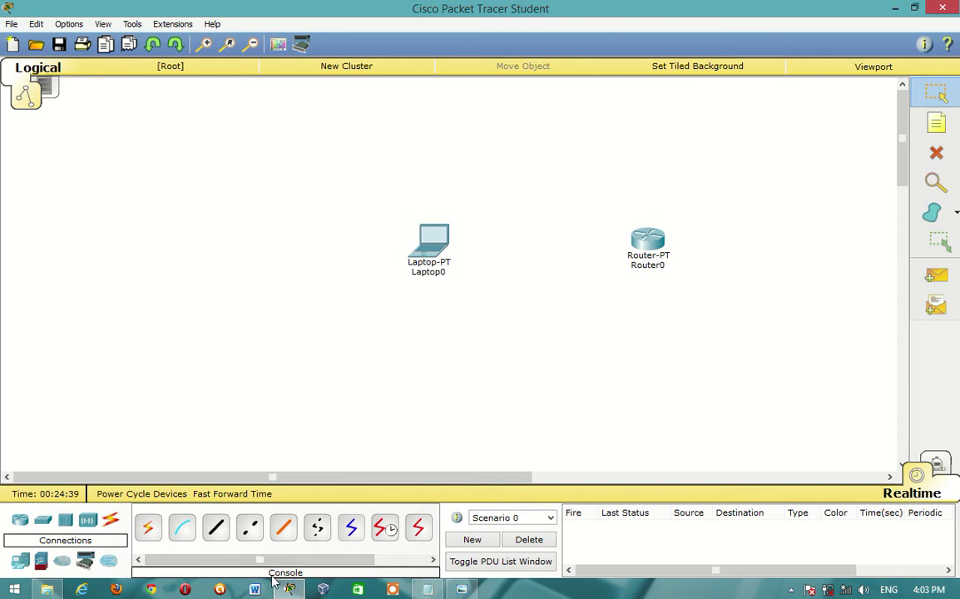
{"action": "left_click", "coordinate": [183, 531]}
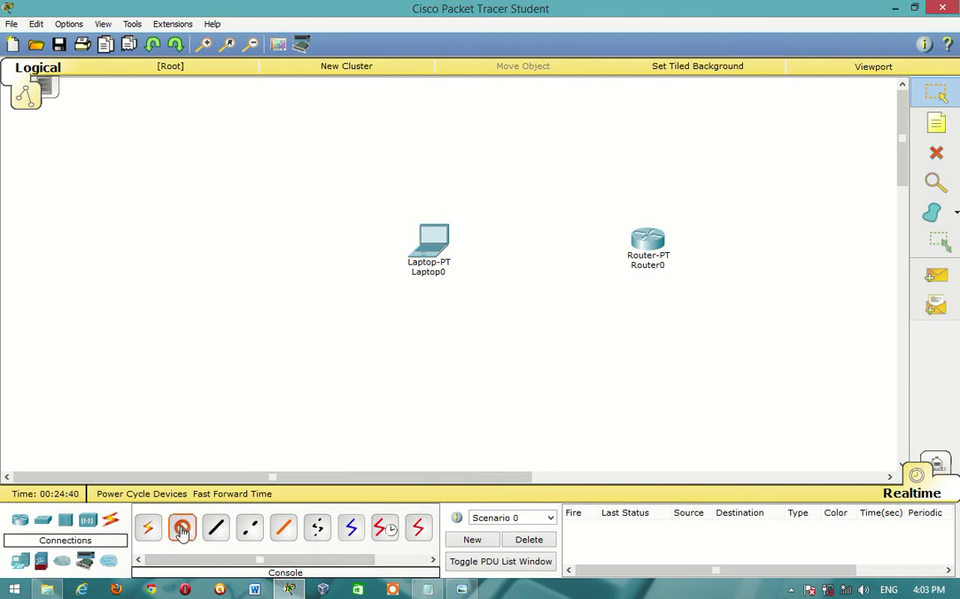
{"action": "left_click", "coordinate": [429, 252]}
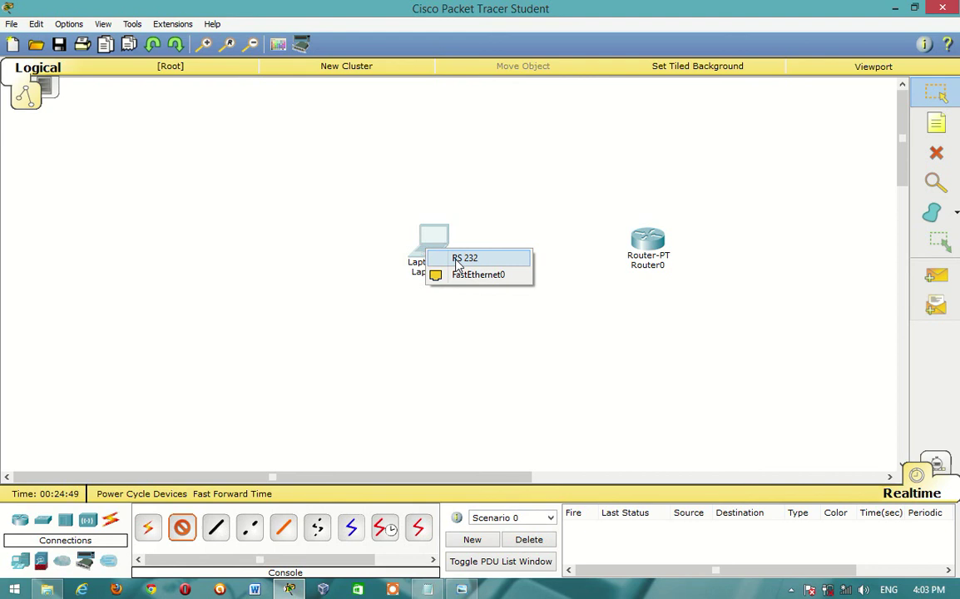
{"action": "left_click", "coordinate": [457, 259]}
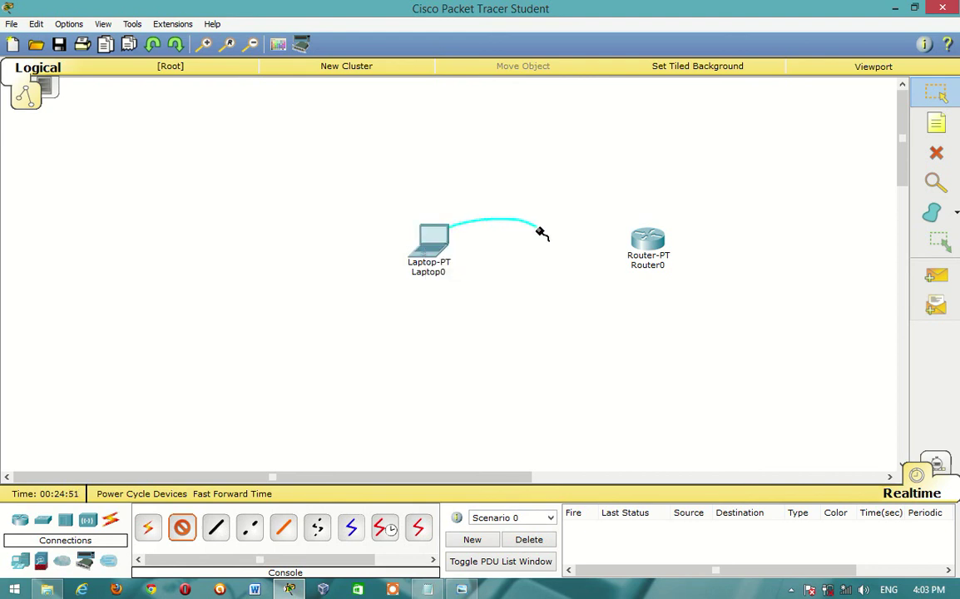
{"action": "left_click", "coordinate": [649, 241]}
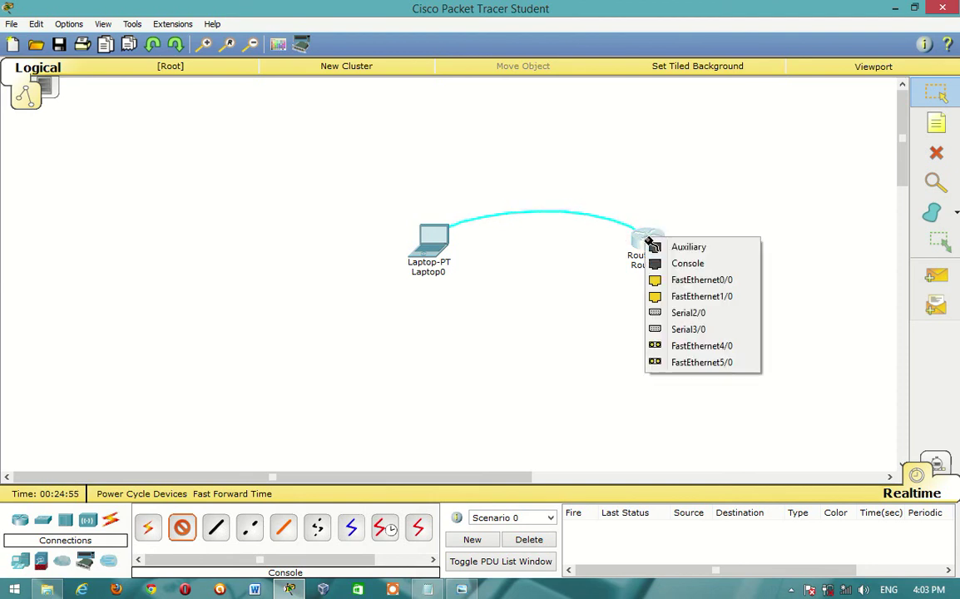
{"action": "left_click", "coordinate": [686, 265]}
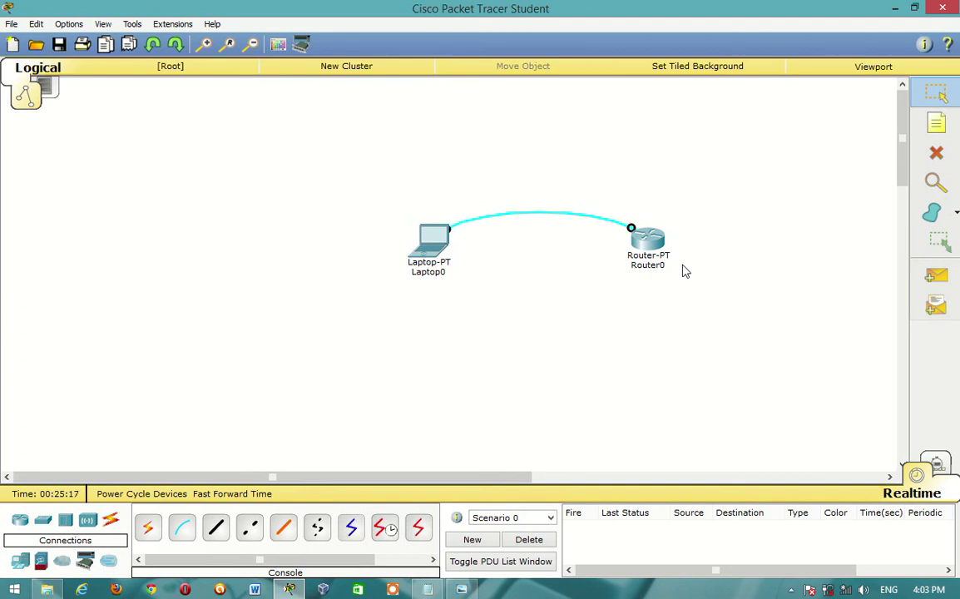
Minimize the open windows and launch UTF-8 TeraTerm Pro from the desktop.
{"action": "left_click", "coordinate": [896, 10]}
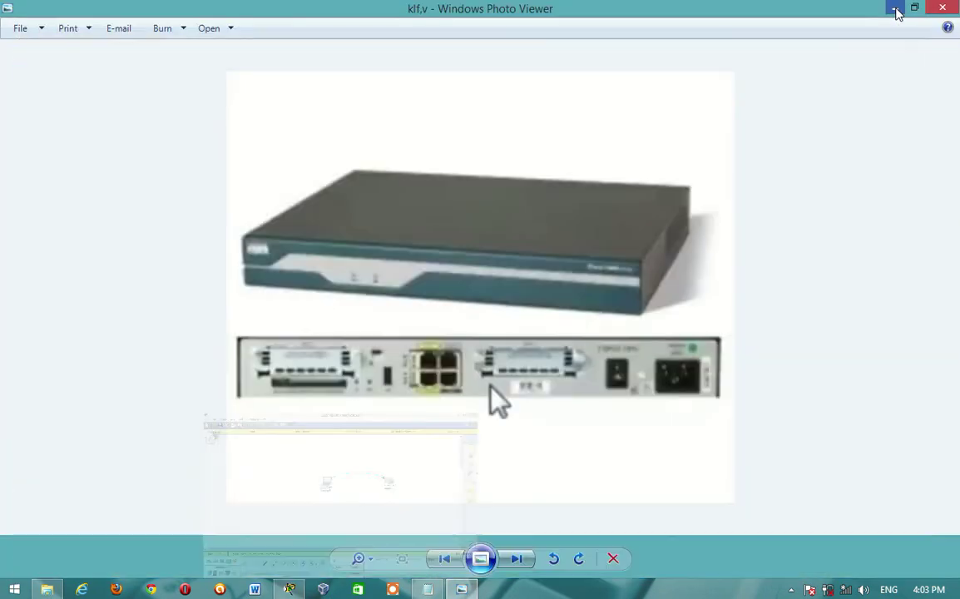
{"action": "left_click", "coordinate": [895, 10]}
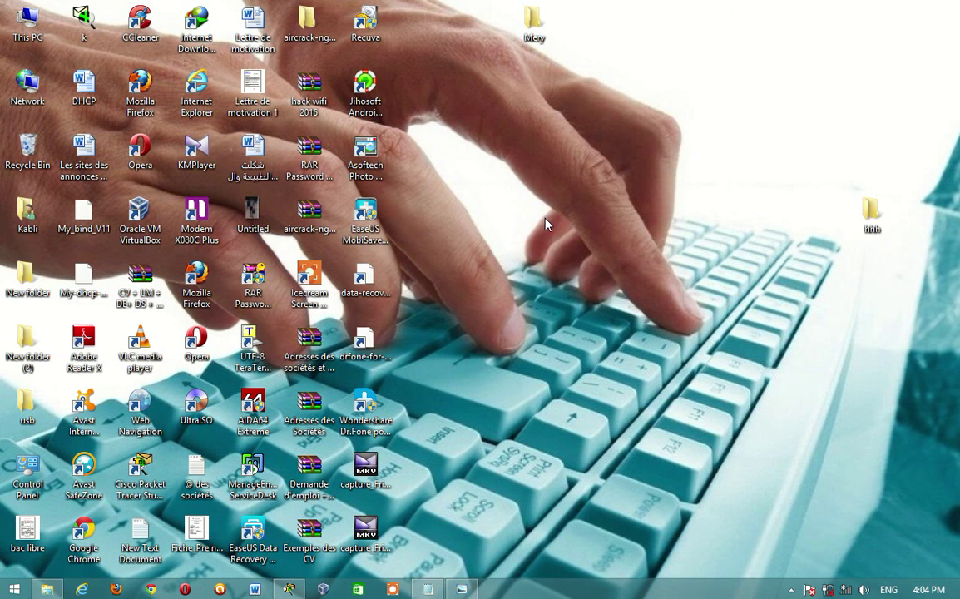
{"action": "left_click", "coordinate": [254, 357]}
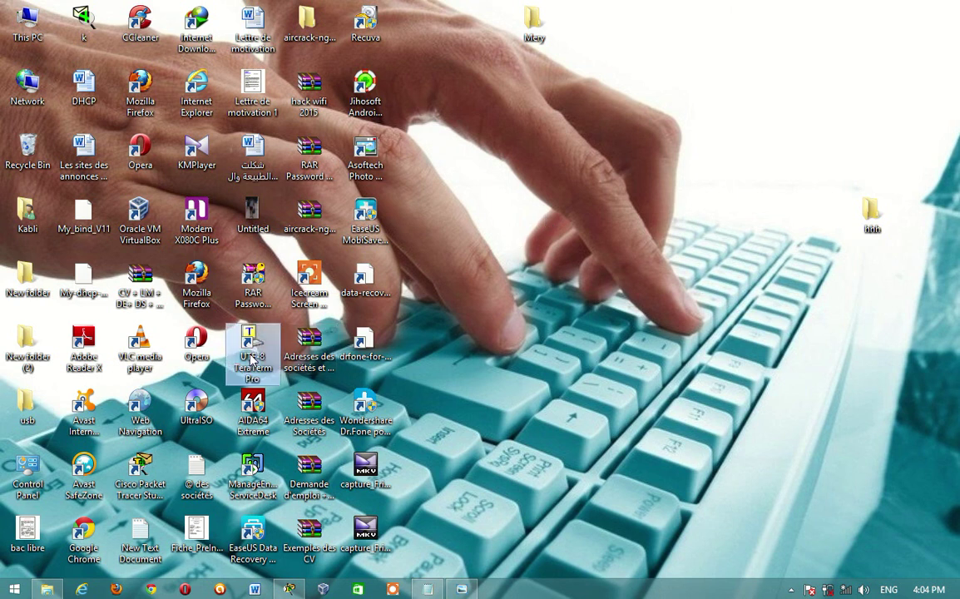
{"action": "double_click", "coordinate": [252, 359]}
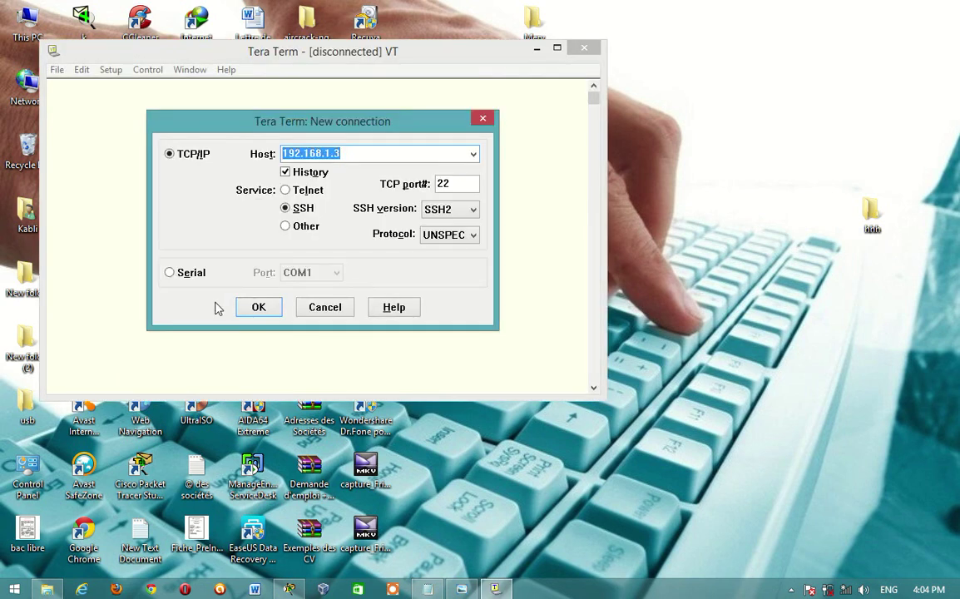
Try a Serial connection on port COM3 in the new connection settings, cancel it and close Tera Term.
{"action": "left_click", "coordinate": [170, 274]}
{"action": "left_click", "coordinate": [332, 275]}
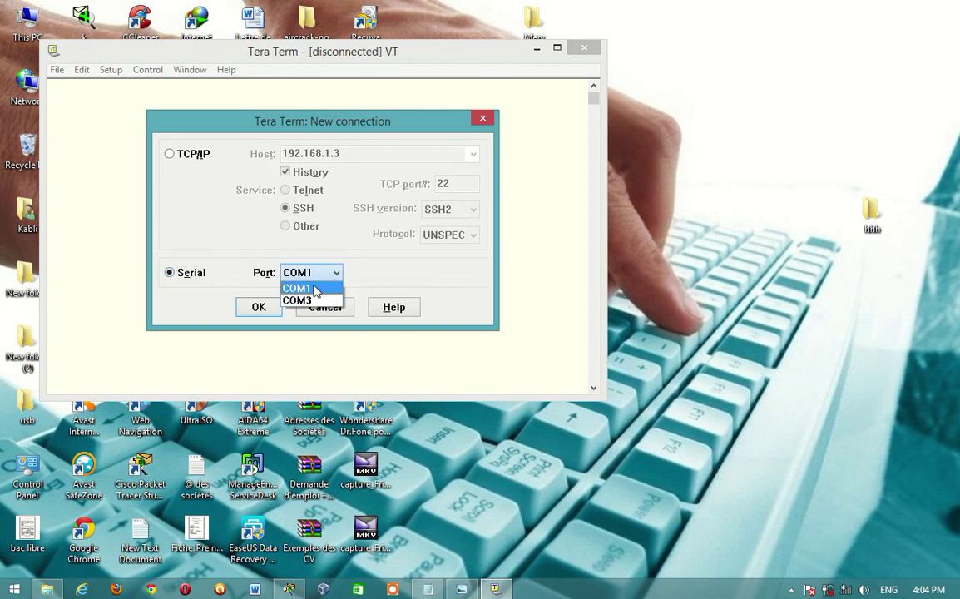
{"action": "left_click", "coordinate": [316, 300]}
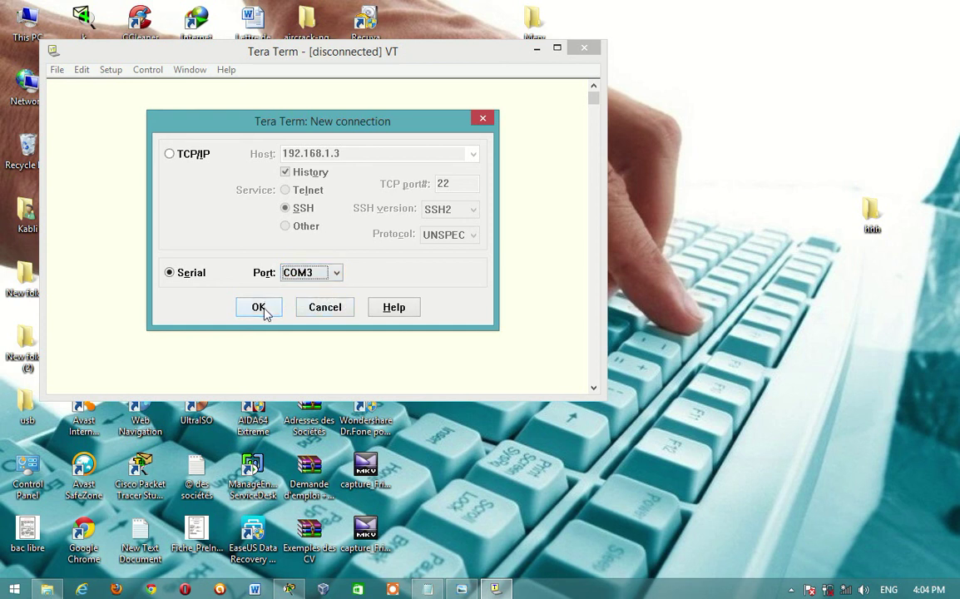
{"action": "left_click", "coordinate": [482, 118]}
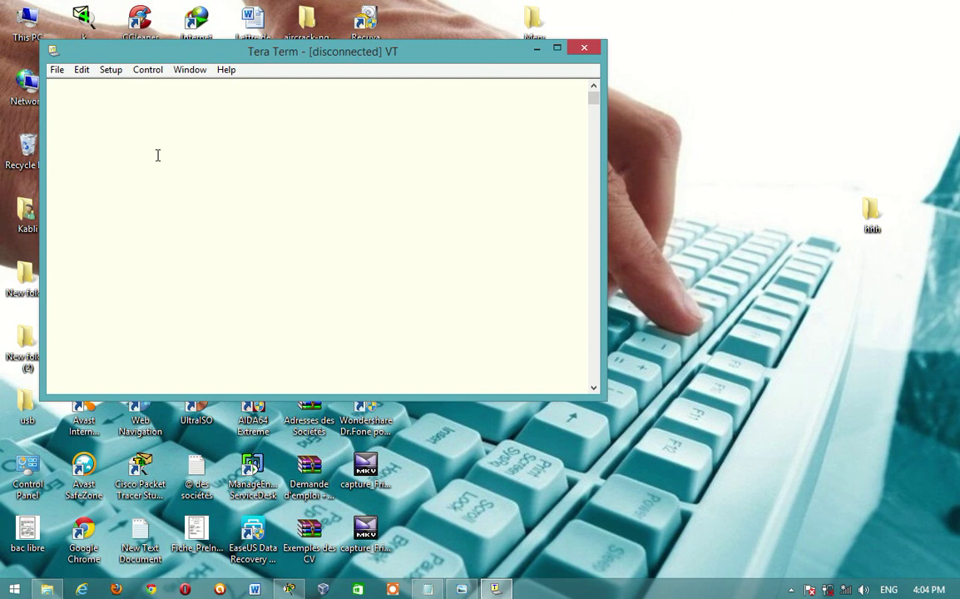
{"action": "left_click", "coordinate": [581, 51]}
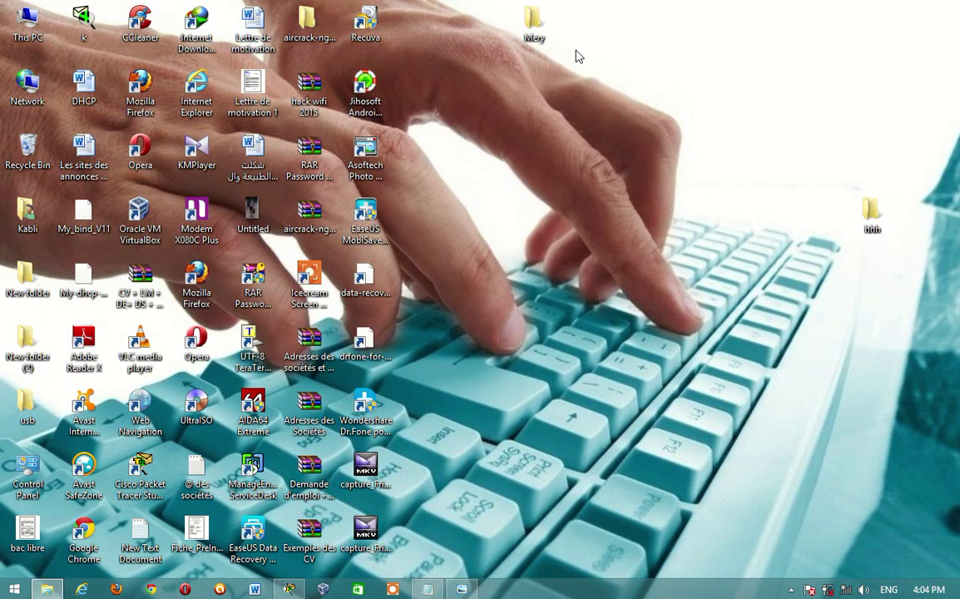
Switch to Cisco Packet Tracer and open Laptop0's Terminal with 9600 bits per second, 8 data bits, no parity, 1 stop bit and no flow control.
{"action": "left_click", "coordinate": [289, 589]}
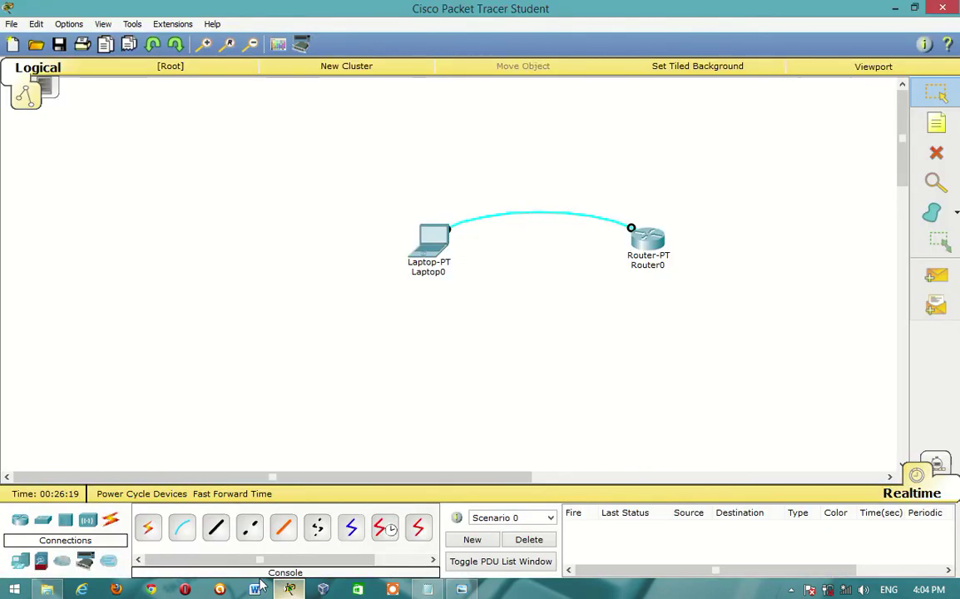
{"action": "left_click", "coordinate": [433, 245]}
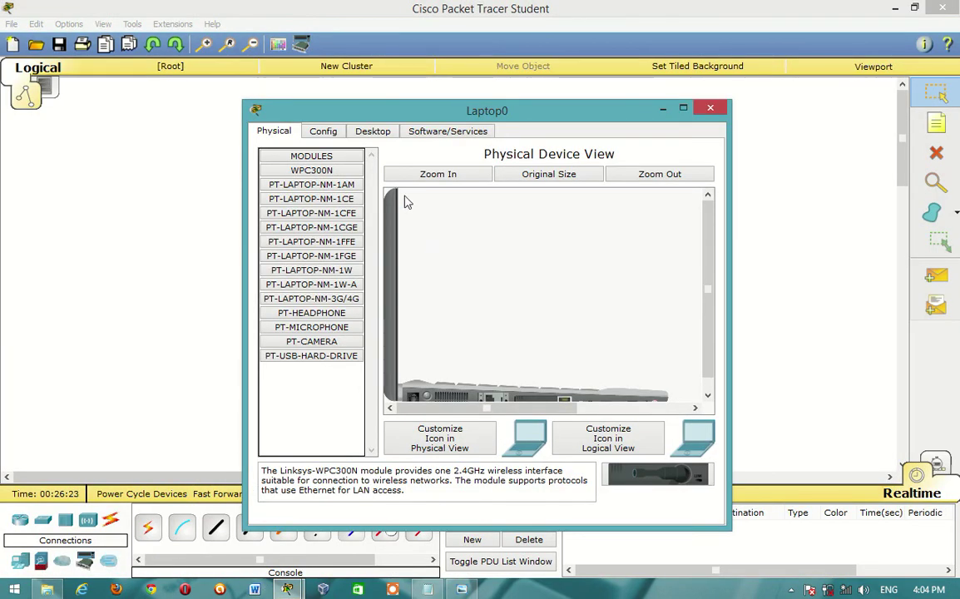
{"action": "left_click", "coordinate": [377, 134]}
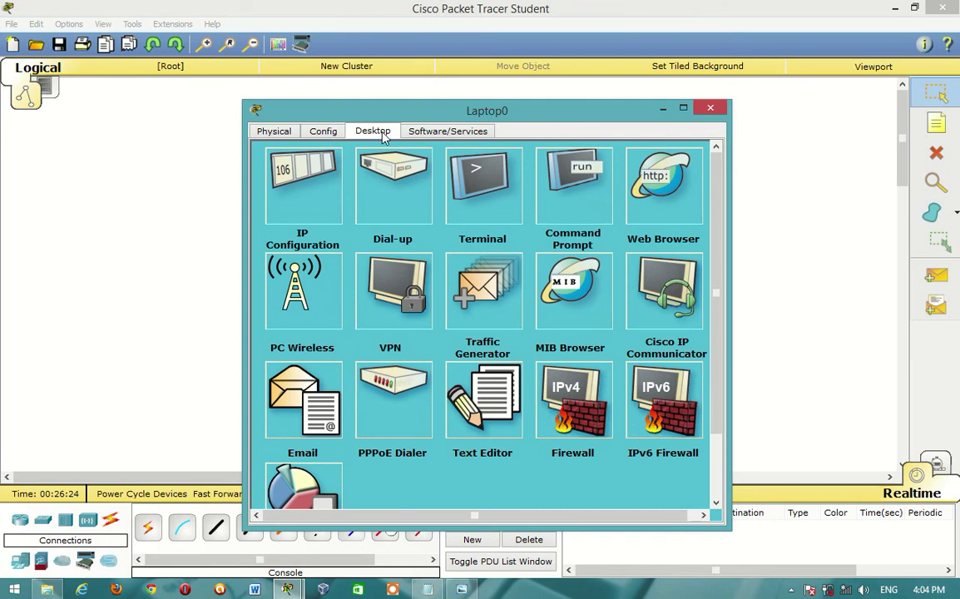
{"action": "left_click", "coordinate": [481, 195]}
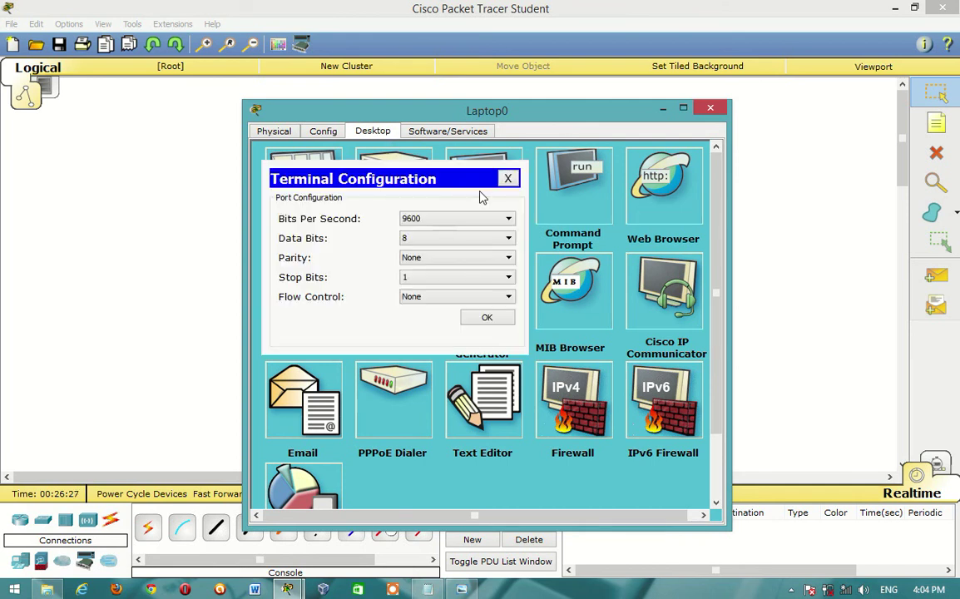
{"action": "left_click", "coordinate": [487, 317]}
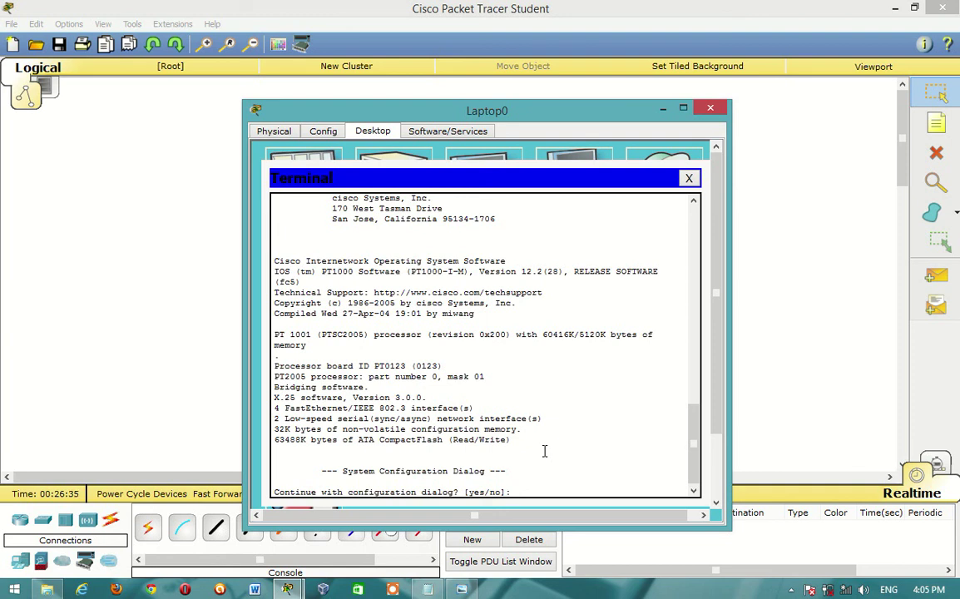
Decline the initial configuration dialog with n, start the console session and enter ena at the Router> prompt.
{"action": "type", "text": "n"}
{"action": "key", "text": "Return"}
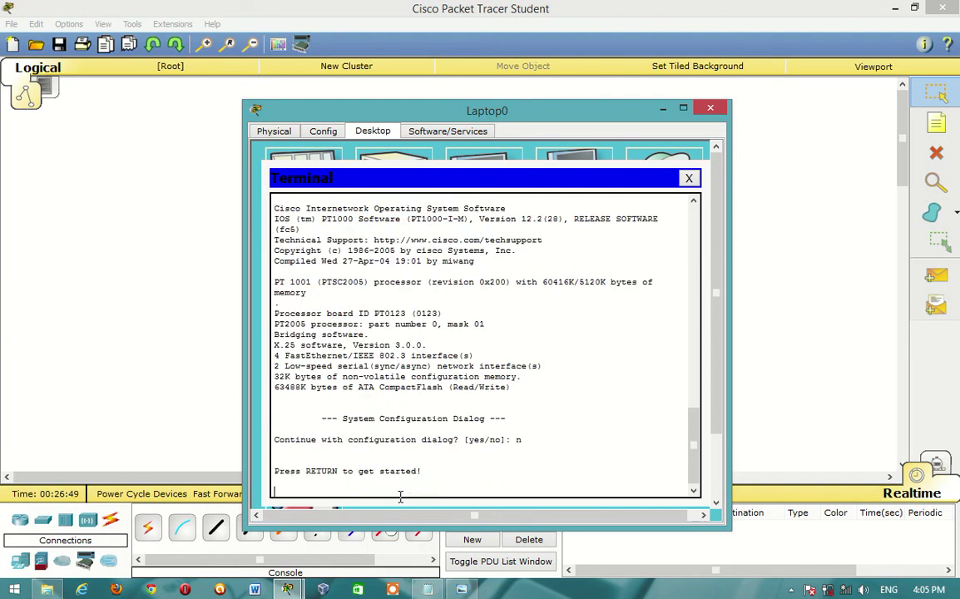
{"action": "key", "text": "Return"}
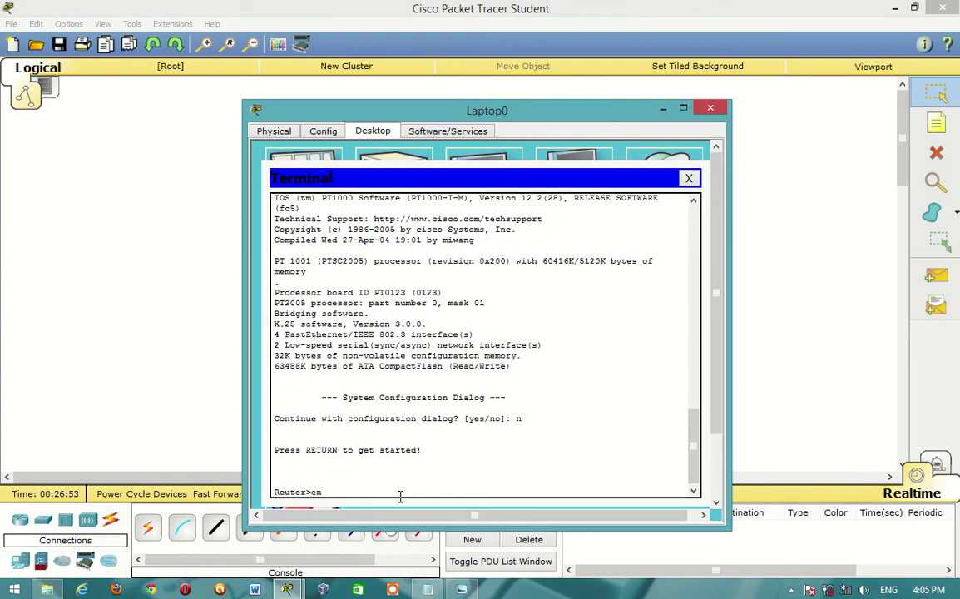
{"action": "type", "text": "ena"}
Close the laptop's terminal and device window, and move Laptop0 farther left of the router.
{"action": "left_click", "coordinate": [690, 177]}
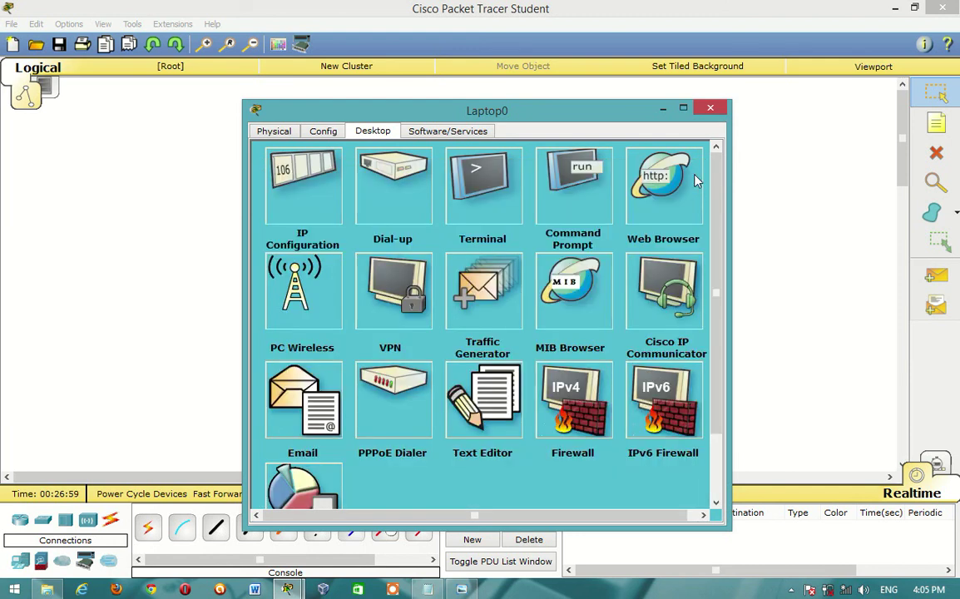
{"action": "left_click", "coordinate": [710, 109]}
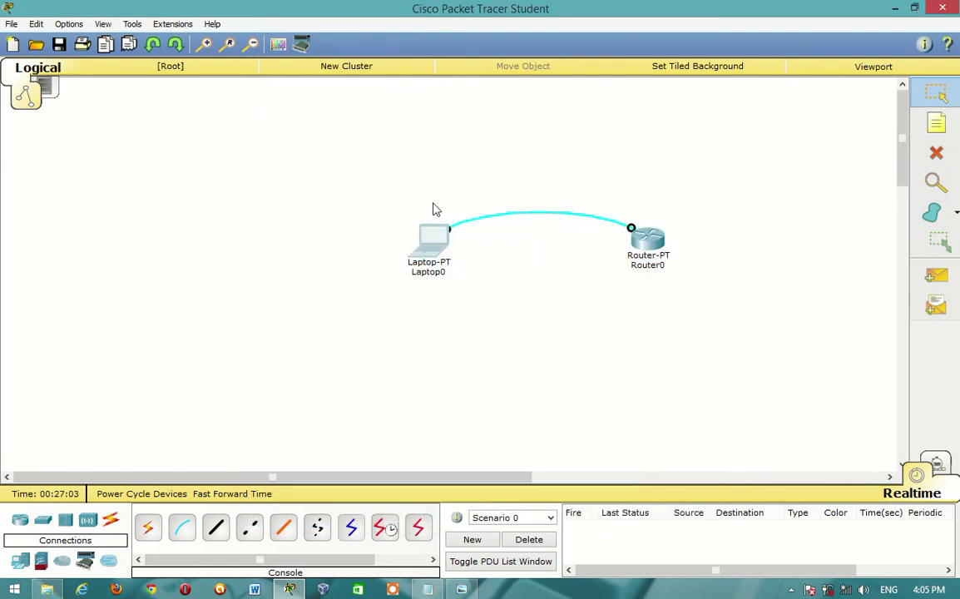
{"action": "left_click_drag", "start_coordinate": [437, 244], "coordinate": [267, 243]}
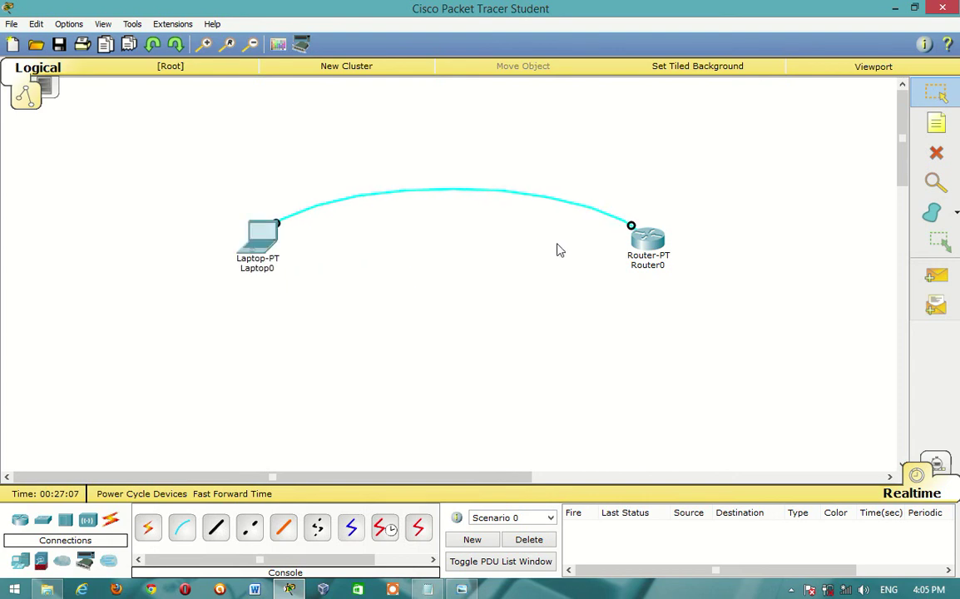
Try entering ena in Router0's command line interface, erase it and close the router's window.
{"action": "mouse_move", "coordinate": [645, 245]}
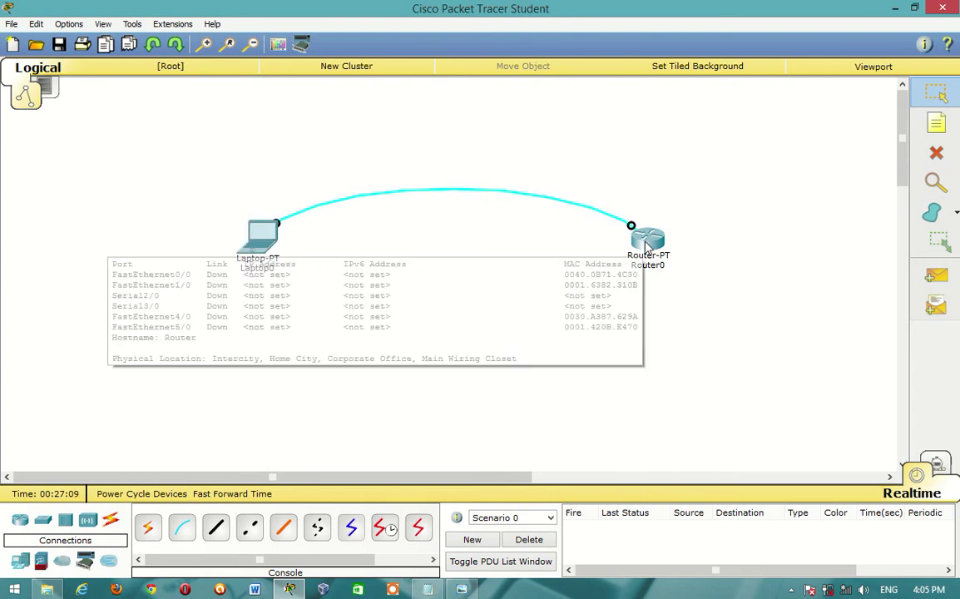
{"action": "left_click", "coordinate": [645, 245]}
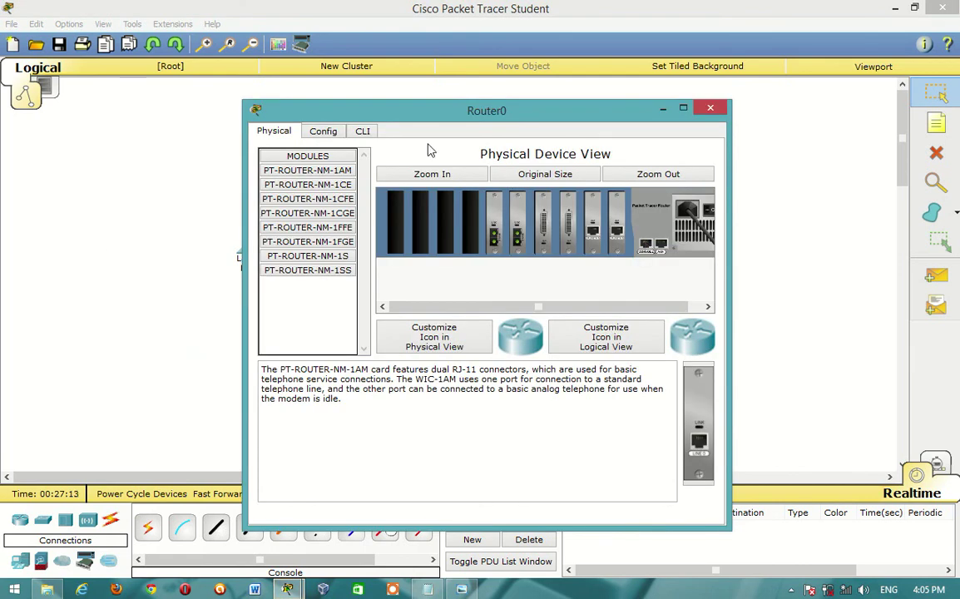
{"action": "left_click", "coordinate": [364, 133]}
{"action": "type", "text": "ena"}
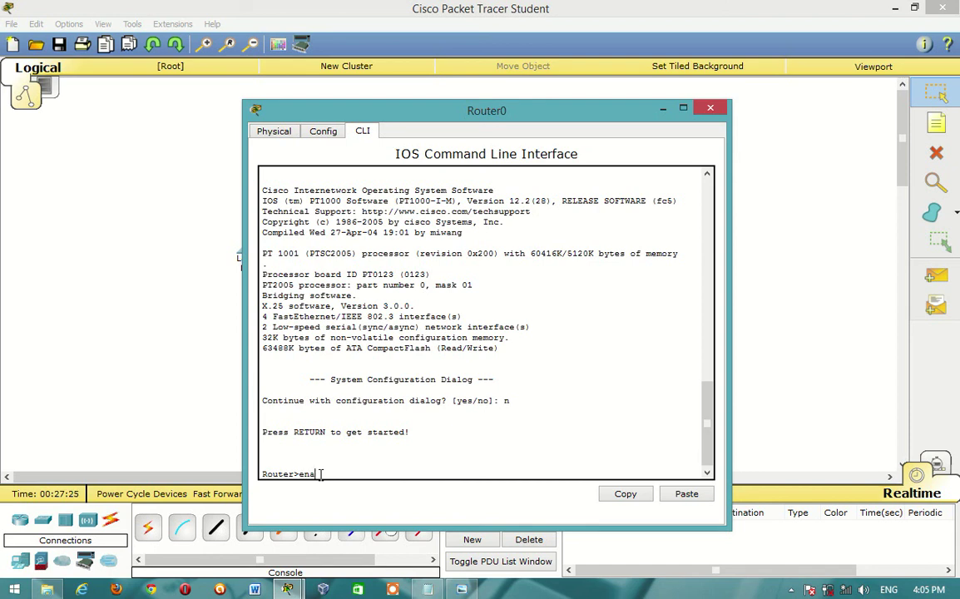
{"action": "key", "text": "BackSpace"}
{"action": "key", "text": "BackSpace"}
{"action": "key", "text": "BackSpace"}
{"action": "left_click", "coordinate": [710, 108]}
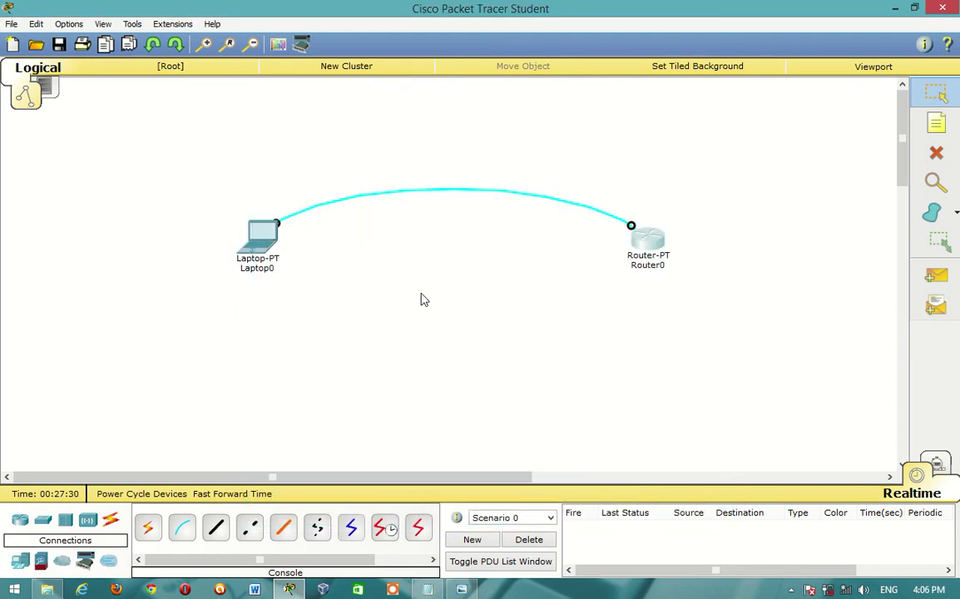
Look over the user mode prompt in Router0's command line interface and close the router's window.
{"action": "left_click", "coordinate": [650, 240]}
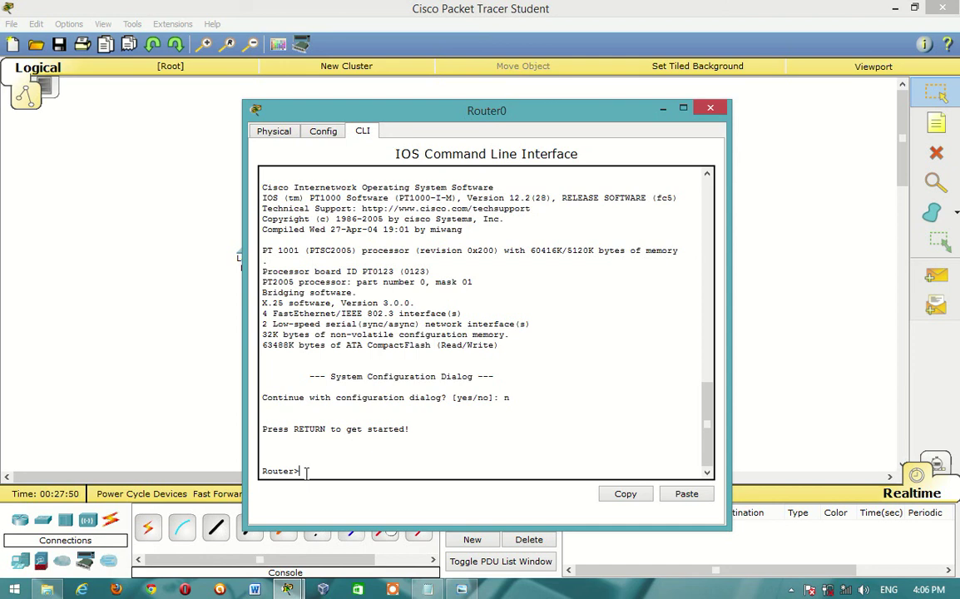
{"action": "left_click", "coordinate": [712, 109]}
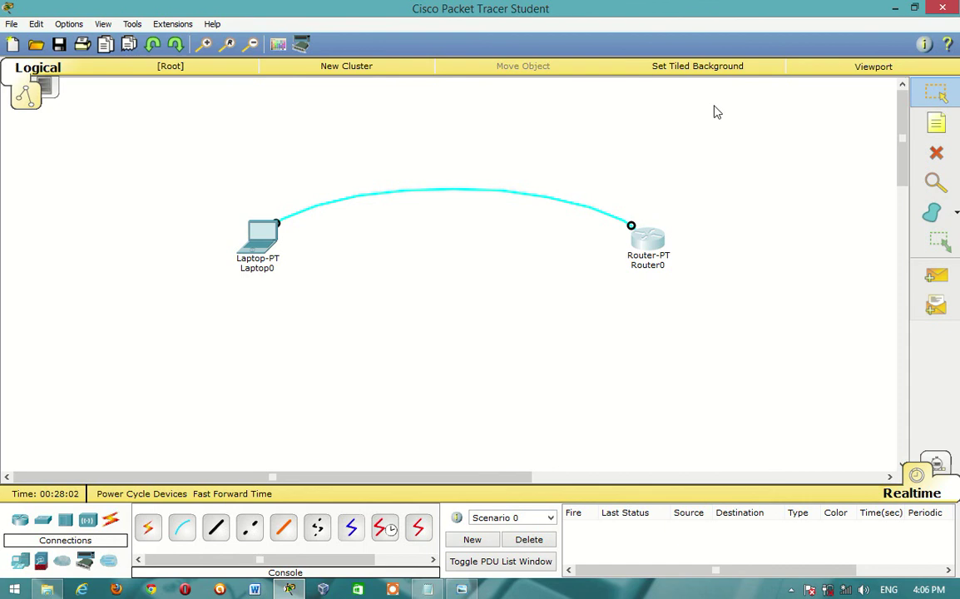
{"action": "left_click", "coordinate": [653, 239]}
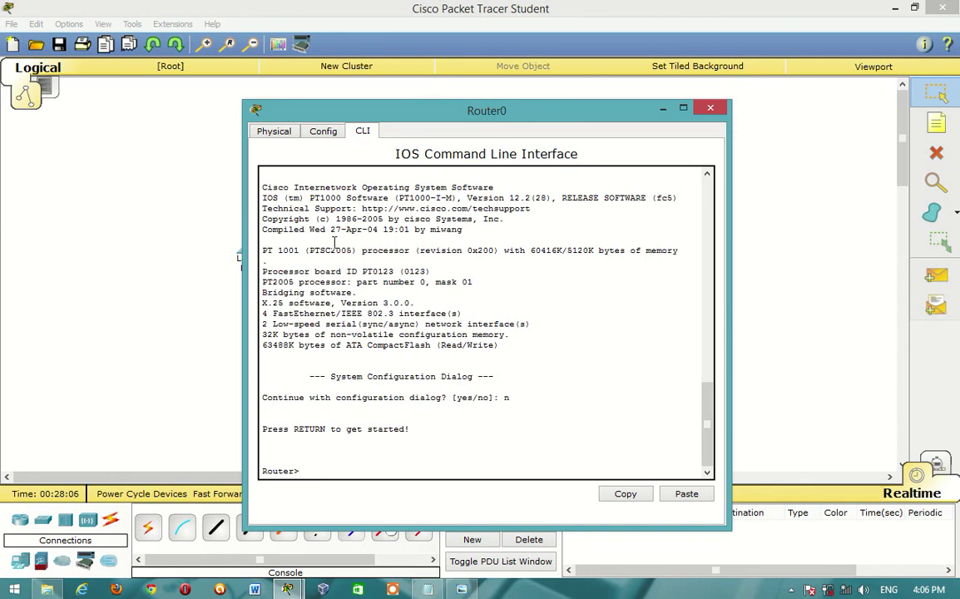
{"action": "left_click", "coordinate": [709, 109]}
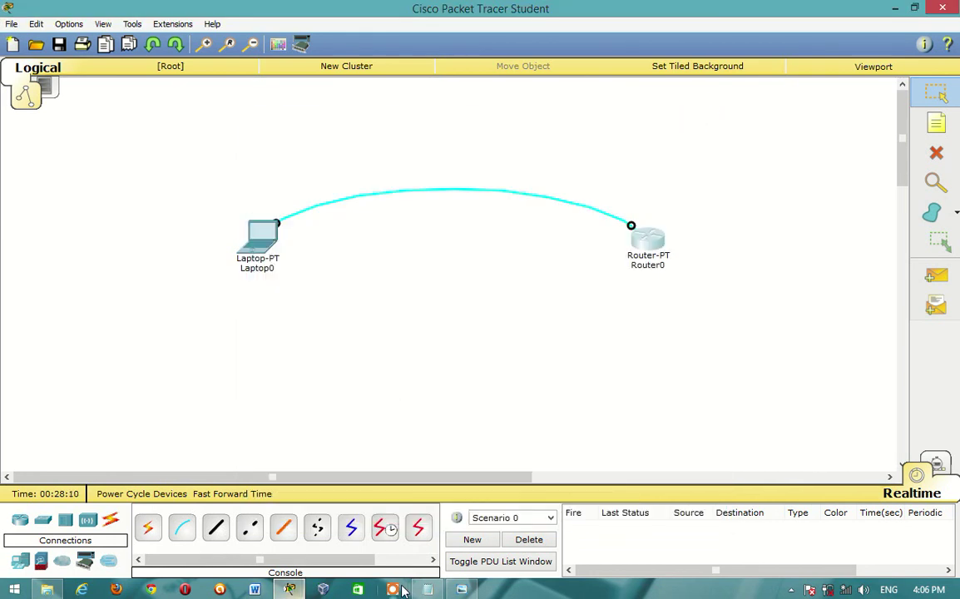
Review the PLAN outline in Notepad and bring up the Mode de Commandes table in Windows Photo Viewer.
{"action": "mouse_move", "coordinate": [426, 592]}
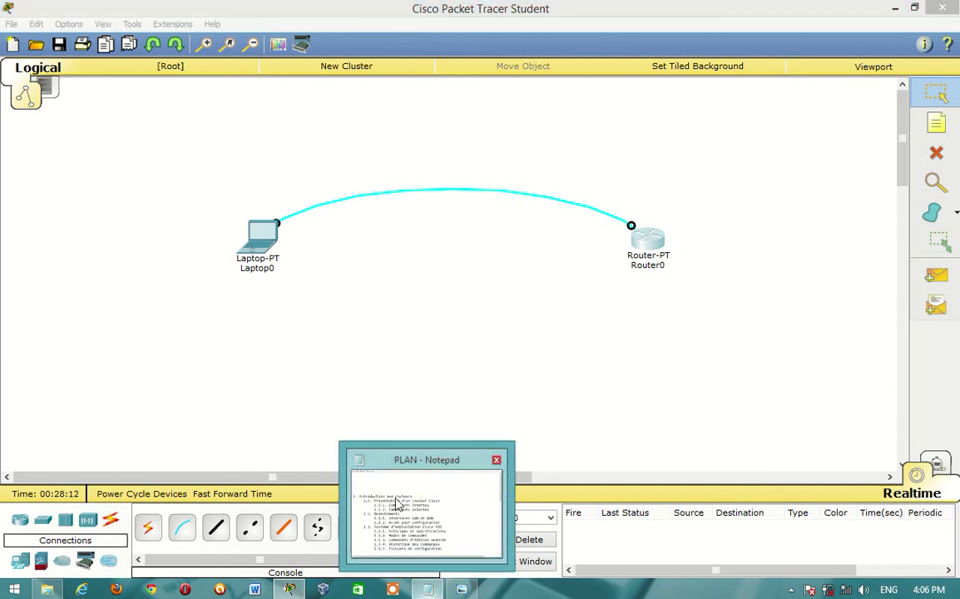
{"action": "left_click", "coordinate": [397, 503]}
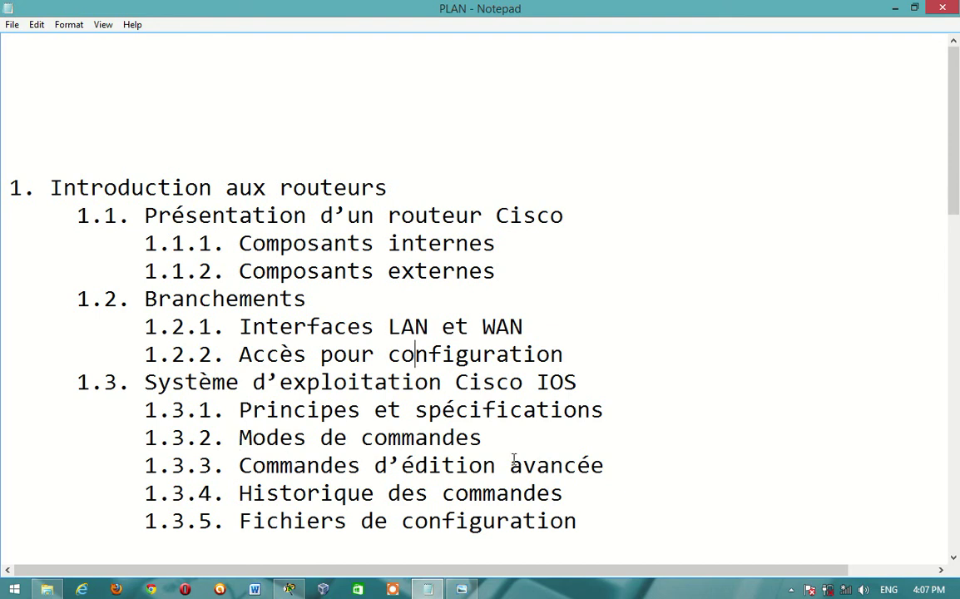
{"action": "left_click", "coordinate": [450, 593]}
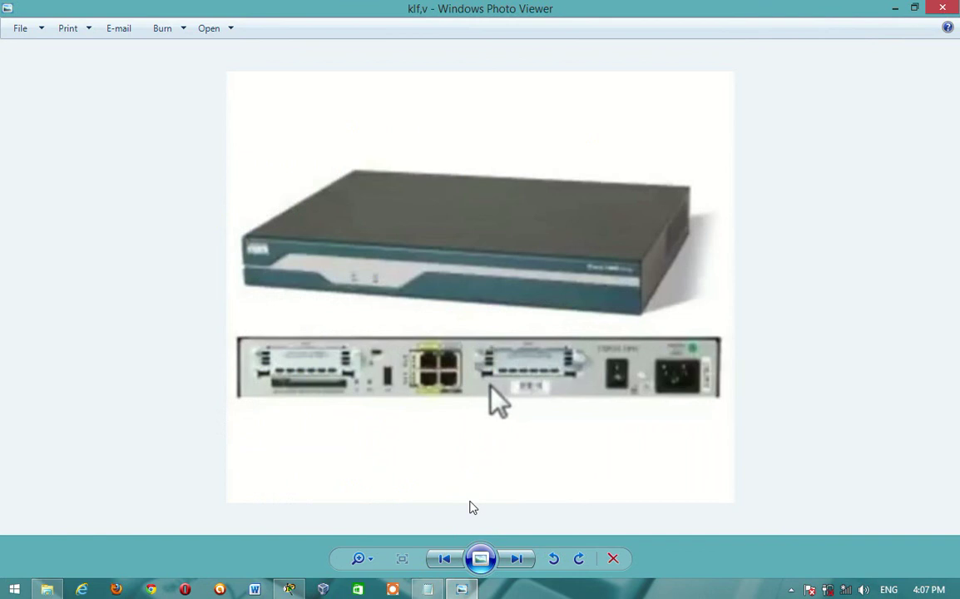
{"action": "key", "text": "Right"}
{"action": "key", "text": "Right"}
{"action": "key", "text": "Right"}
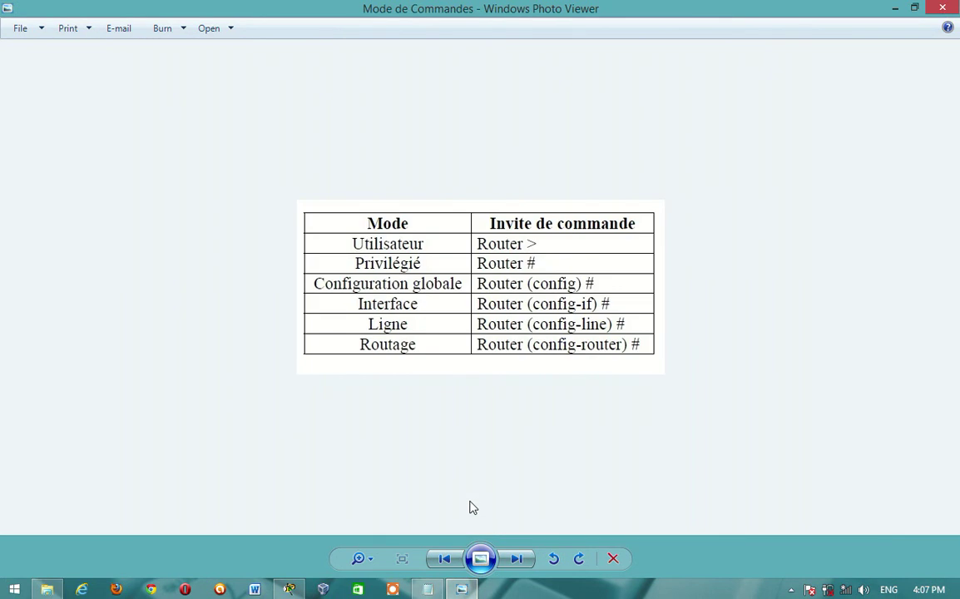
{"action": "key", "text": "Right"}
{"action": "key", "text": "Left"}
{"action": "key", "text": "Right"}
{"action": "key", "text": "Right"}
{"action": "key", "text": "Left"}
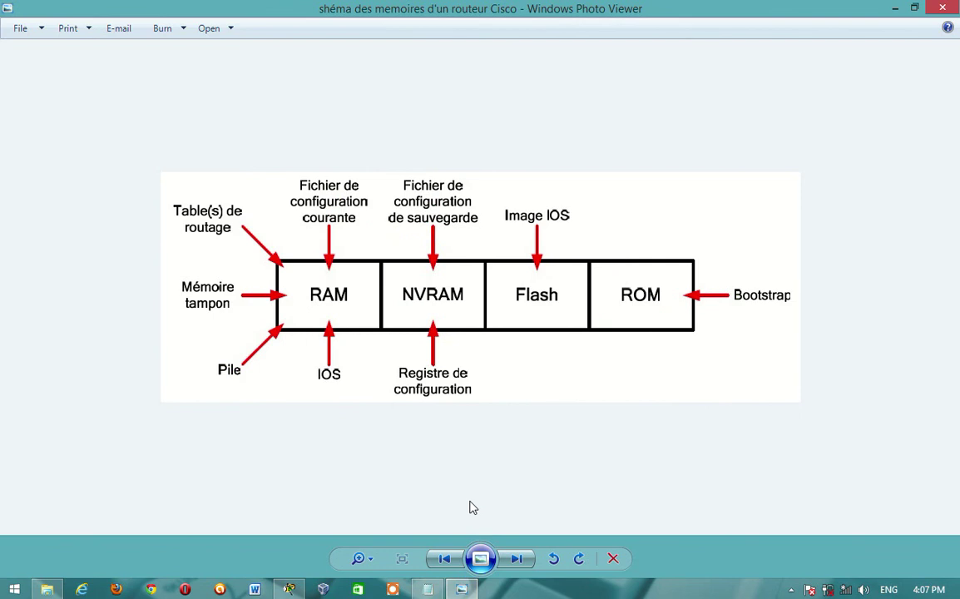
{"action": "key", "text": "Left"}
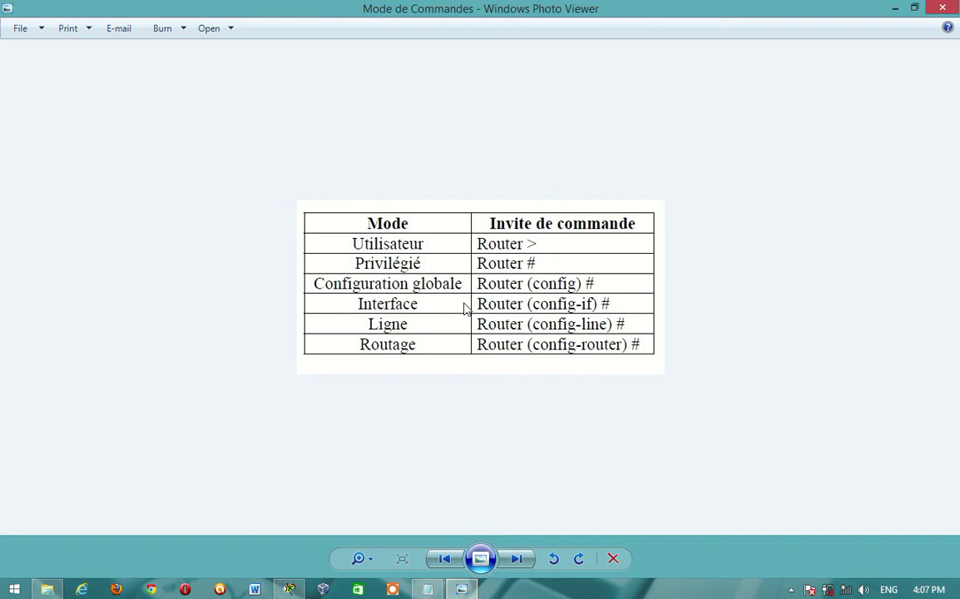
Open Router0's command line in Packet Tracer, and display the diagram of command mode transitions in Windows Photo Viewer.
{"action": "left_click", "coordinate": [289, 589]}
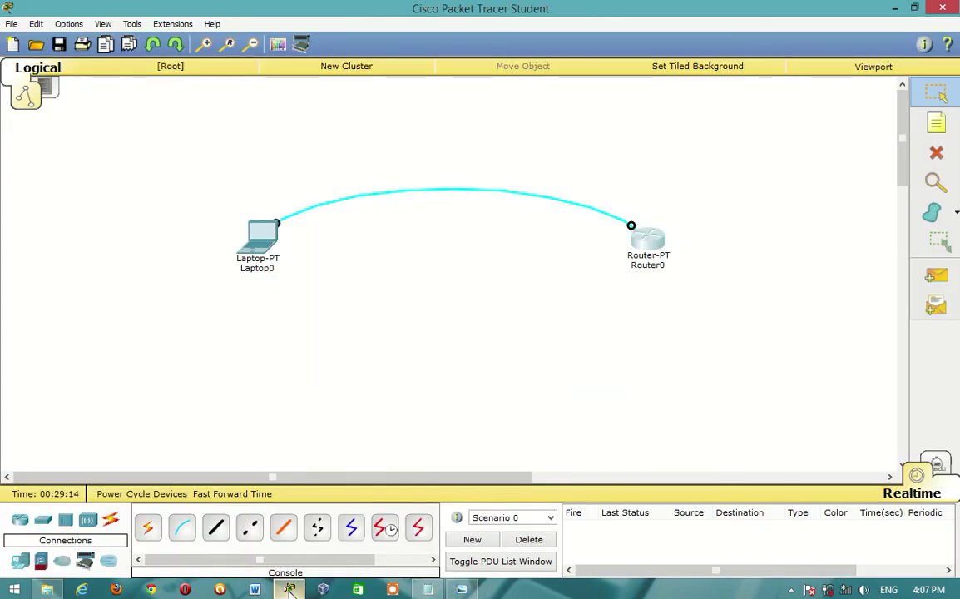
{"action": "left_click", "coordinate": [651, 244]}
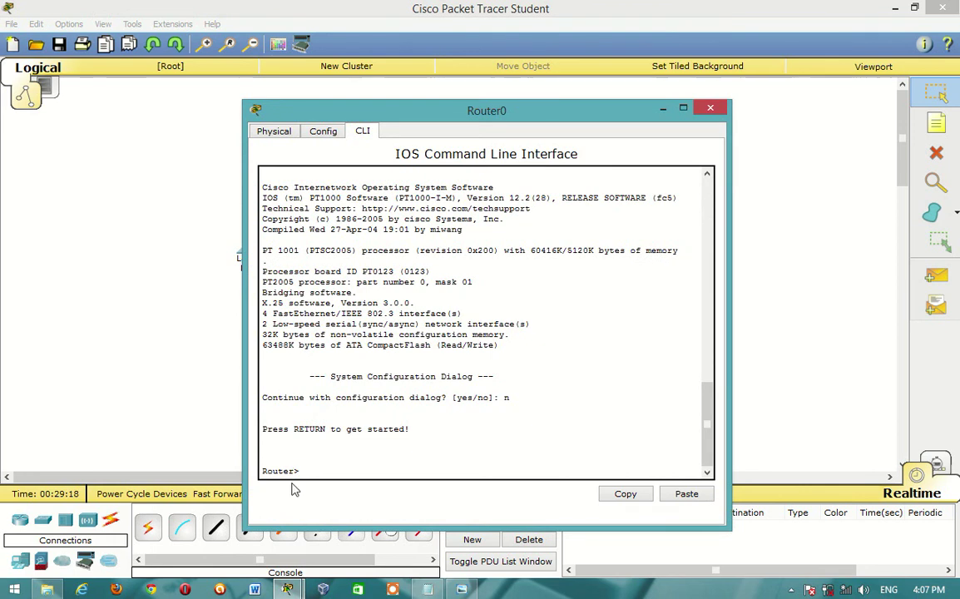
{"action": "left_click", "coordinate": [466, 591]}
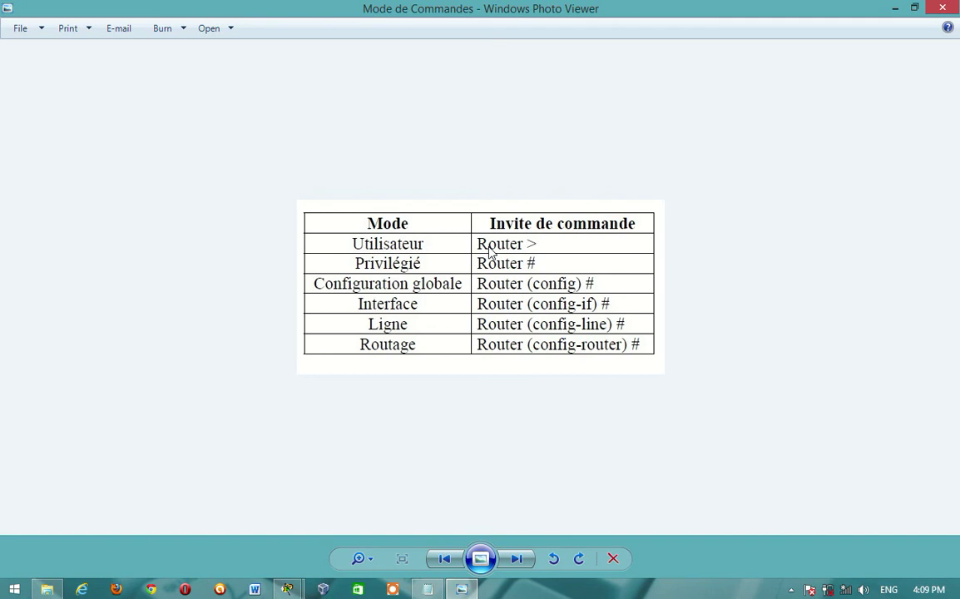
{"action": "key", "text": "Right"}
{"action": "key", "text": "Right"}
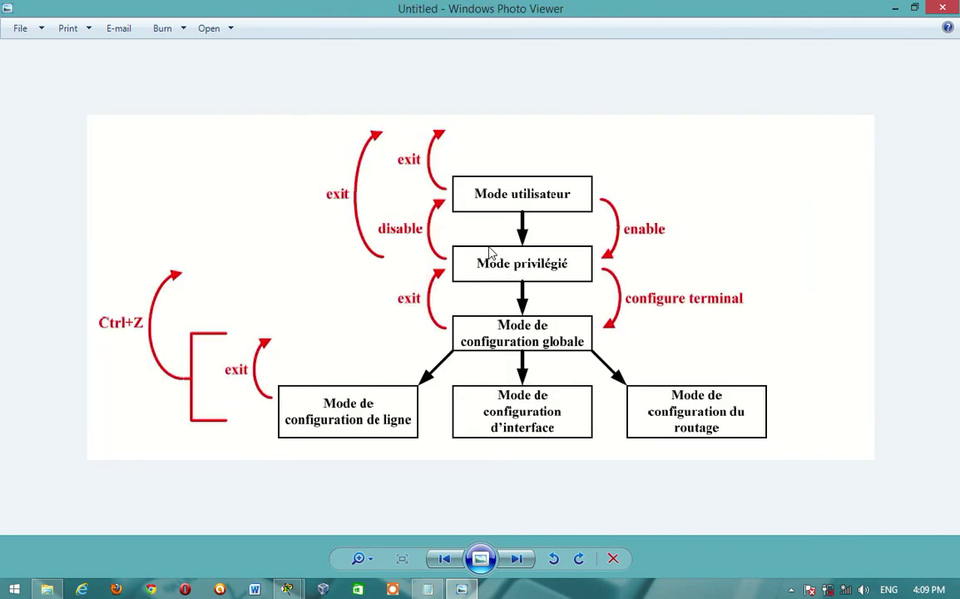
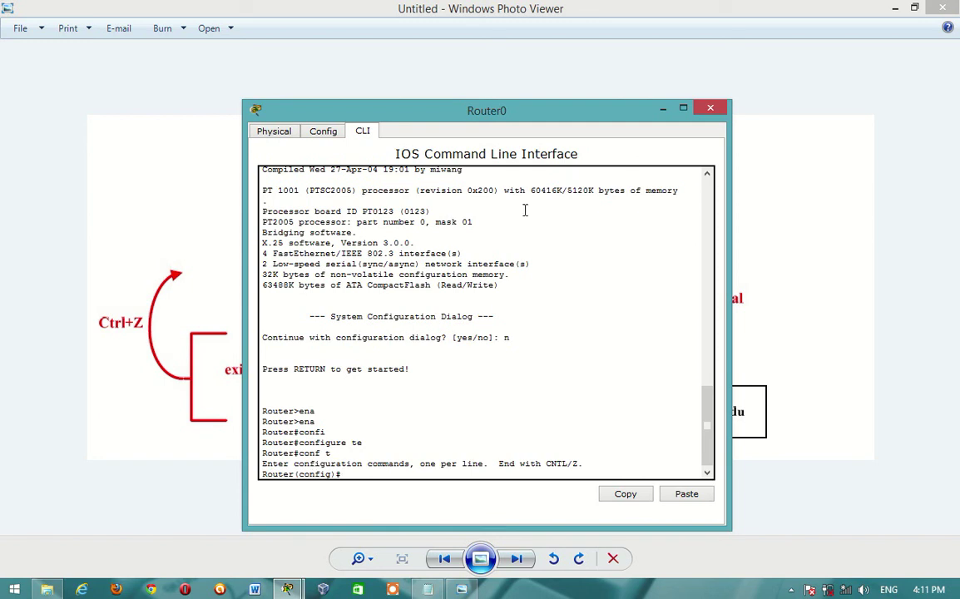
Consult the mode transition diagram, bring Router0's command line back and leave global configuration mode with exit.
{"action": "left_click", "coordinate": [664, 111]}
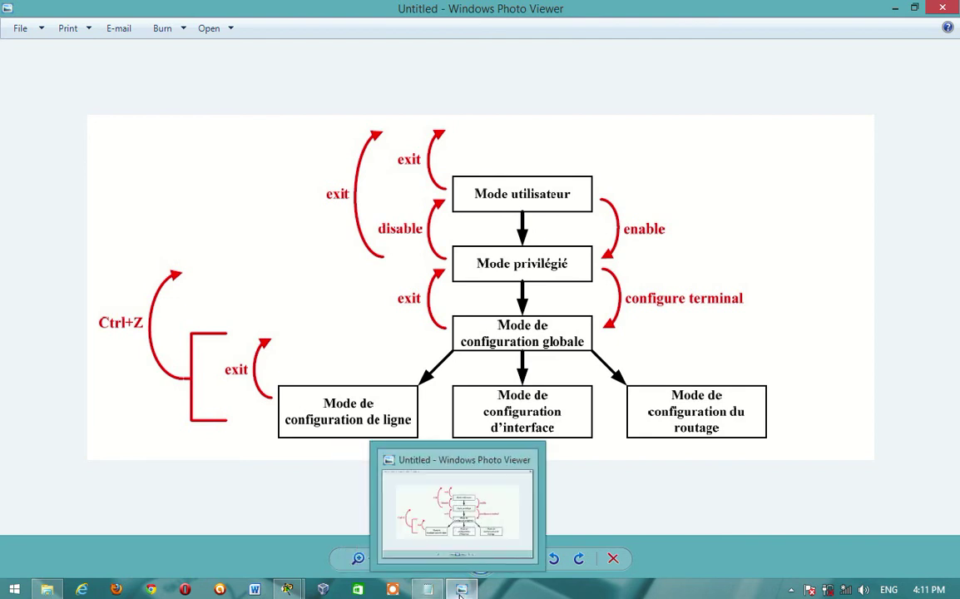
{"action": "mouse_move", "coordinate": [279, 584]}
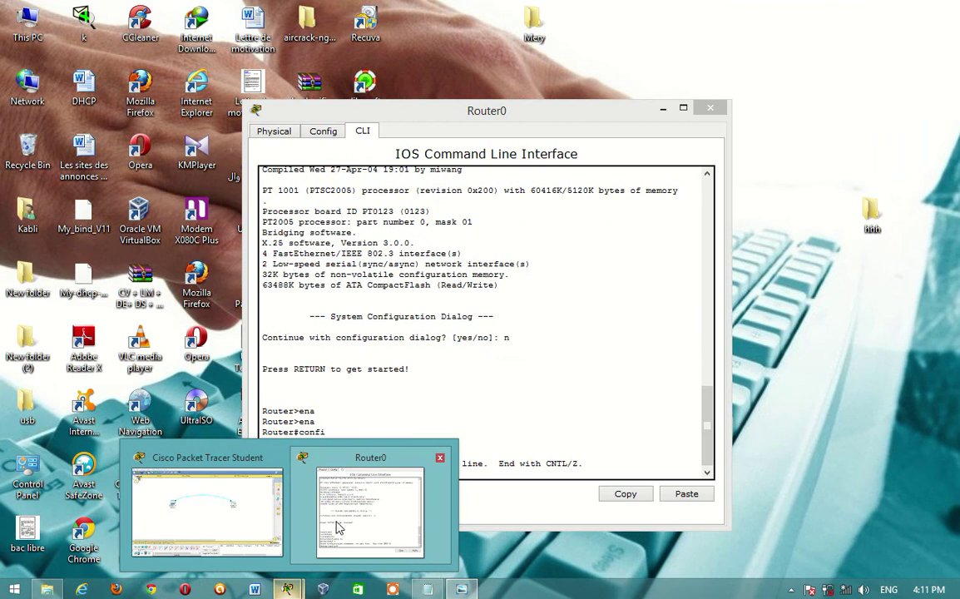
{"action": "left_click", "coordinate": [344, 470]}
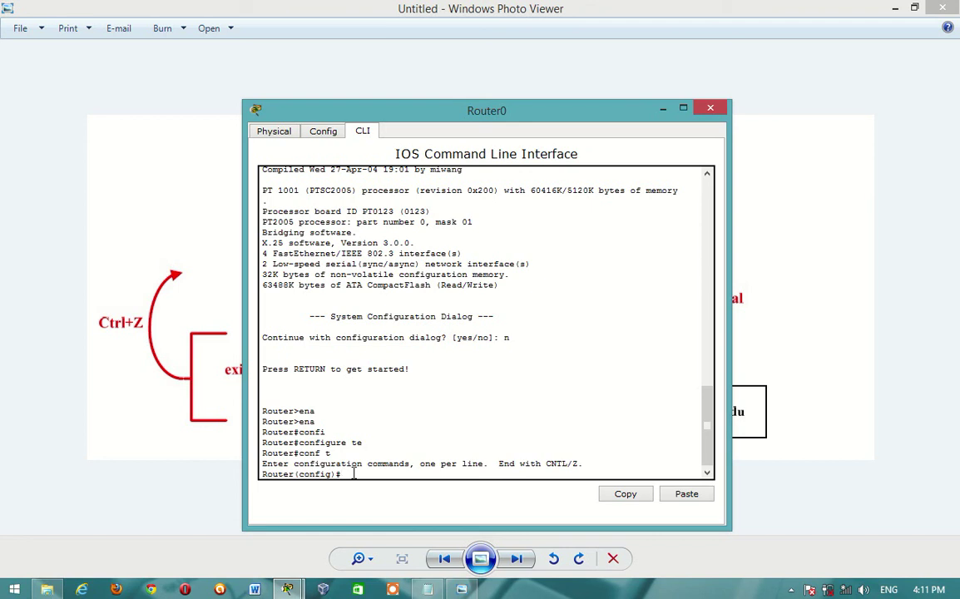
{"action": "left_click_drag", "start_coordinate": [452, 117], "coordinate": [374, 117]}
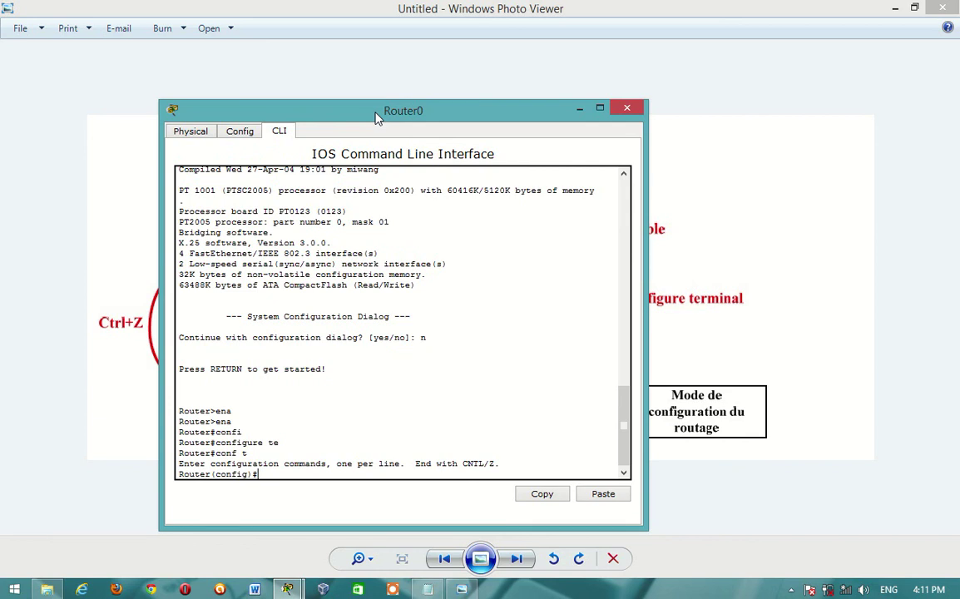
{"action": "type", "text": "exit"}
{"action": "key", "text": "Return"}
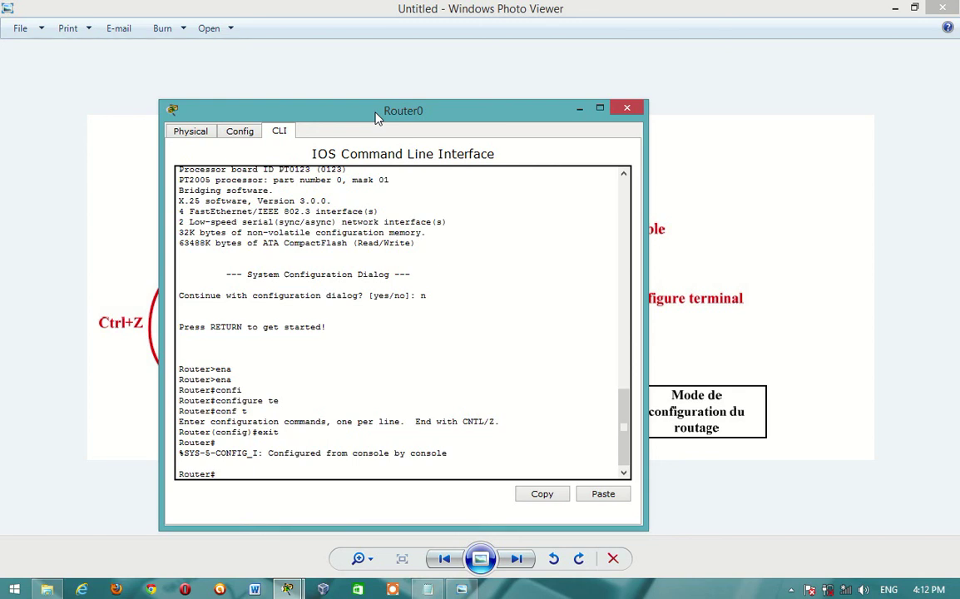
Enter global configuration mode on Router0 with conf t and return directly to privileged mode with the ^Z sequence.
{"action": "type", "text": "conf t"}
{"action": "key", "text": "Return"}
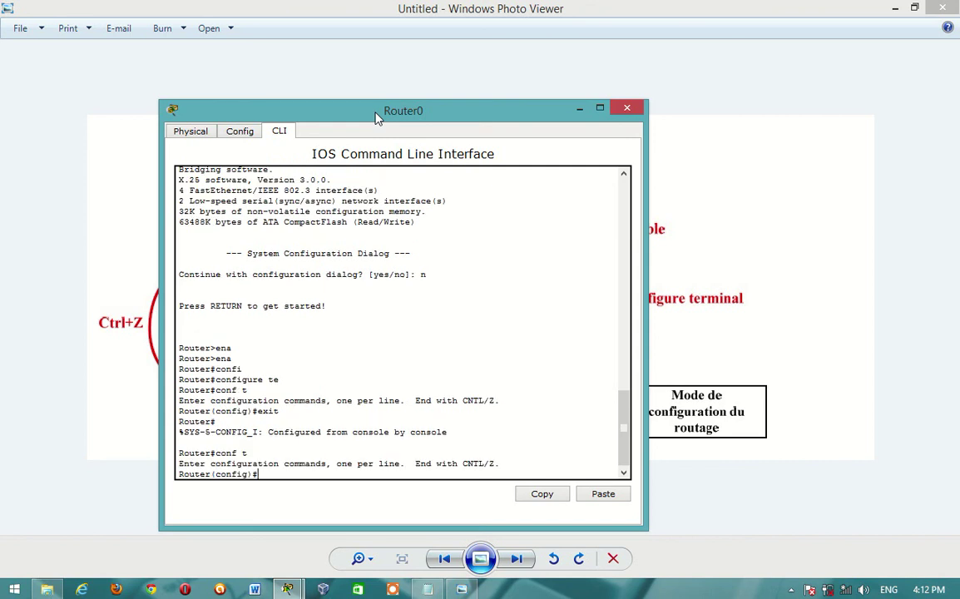
{"action": "key", "text": "ctrl+z"}
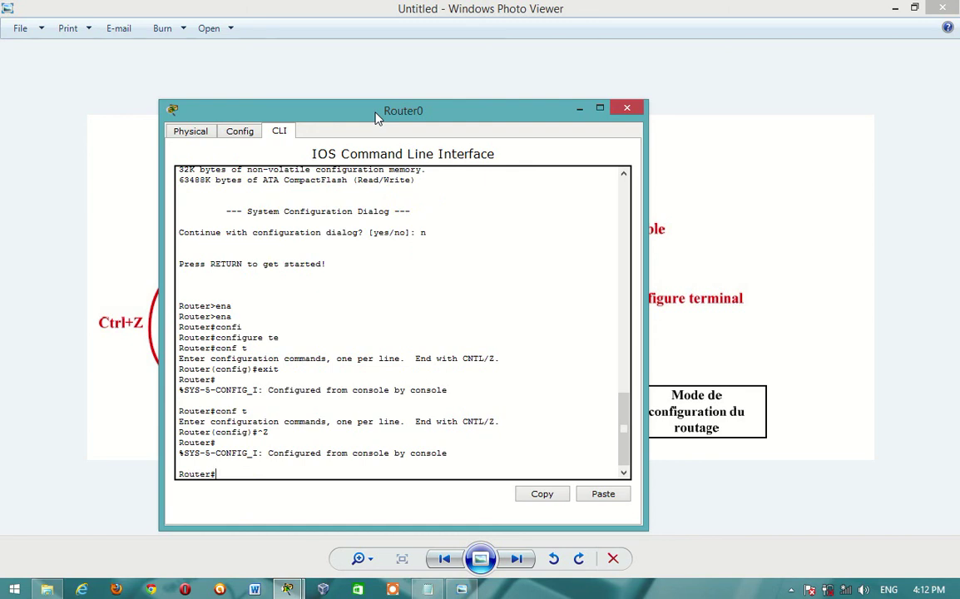
Move Router0's window to compare with the diagram, log out of privileged mode with exit and start a new console session.
{"action": "left_click_drag", "start_coordinate": [376, 110], "coordinate": [719, 104]}
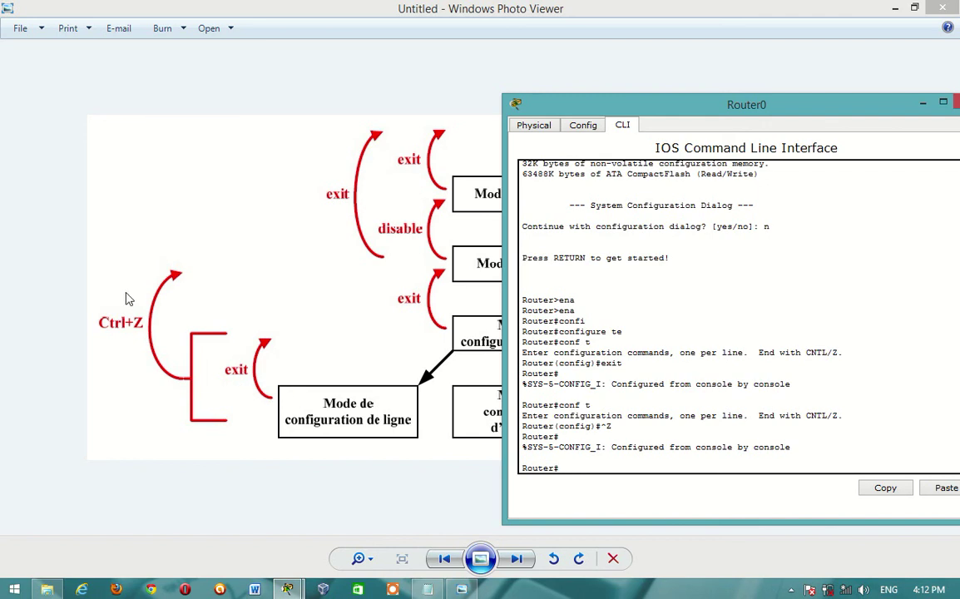
{"action": "left_click_drag", "start_coordinate": [655, 111], "coordinate": [218, 88]}
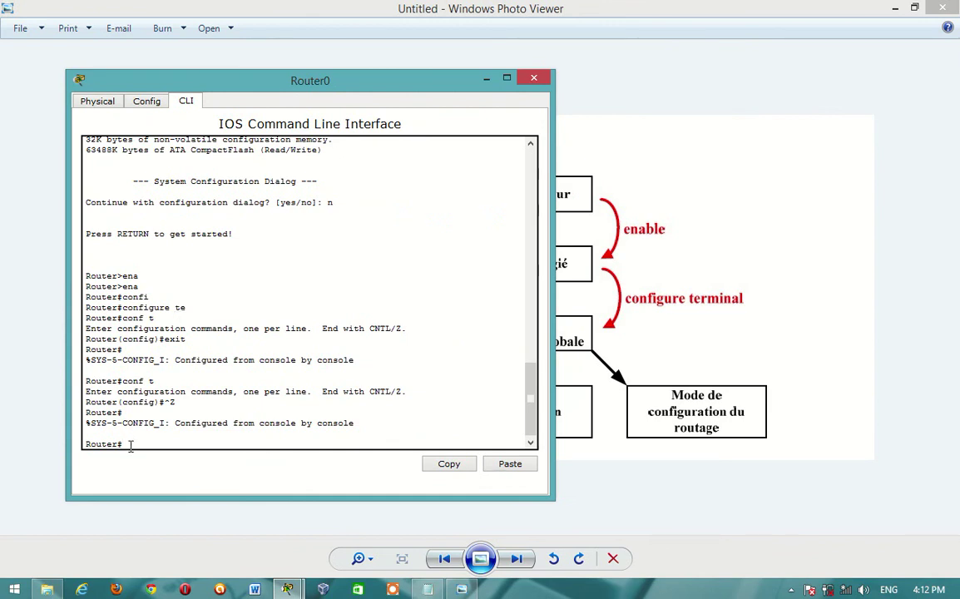
{"action": "type", "text": "exit"}
{"action": "key", "text": "Return"}
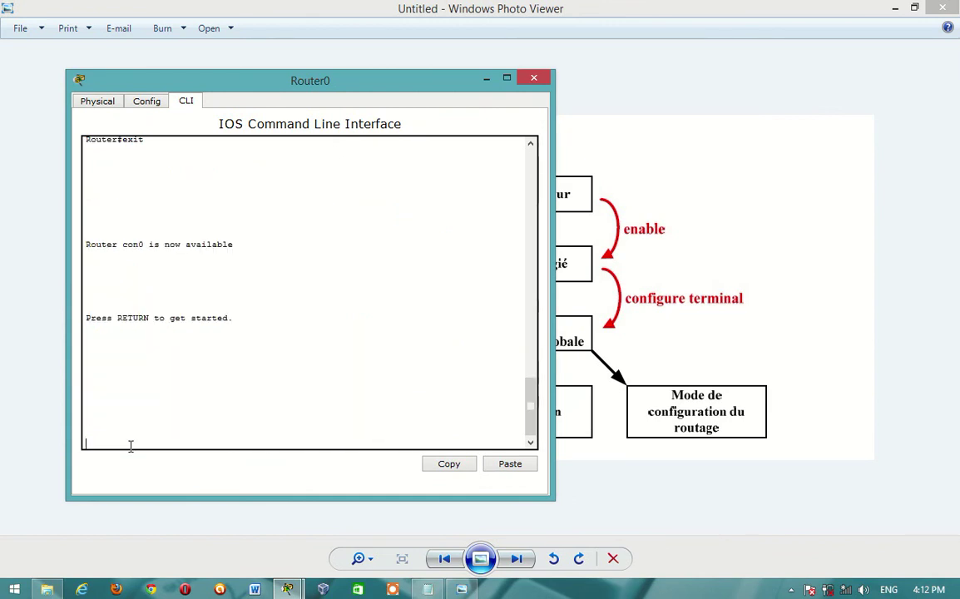
{"action": "key", "text": "Return"}
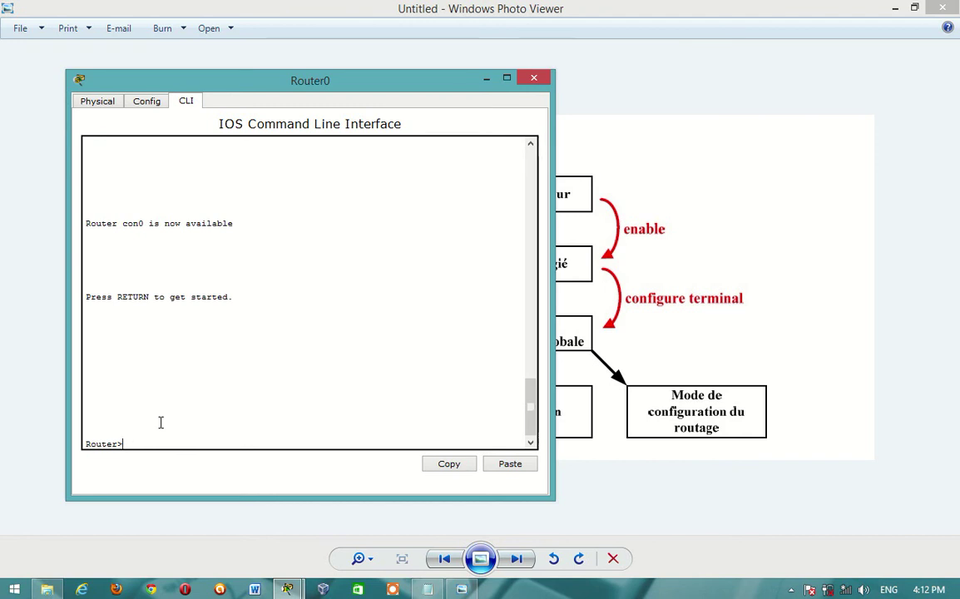
Enter privileged mode on Router0 with ena, return to user mode with disable, and close the router's window.
{"action": "type", "text": "ena"}
{"action": "key", "text": "Return"}
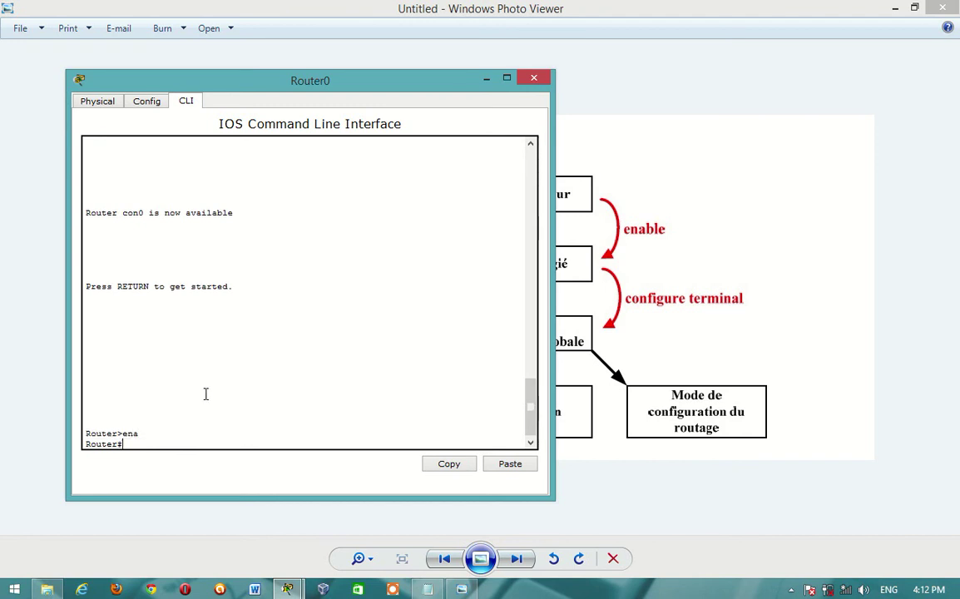
{"action": "type", "text": "di"}
{"action": "key", "text": "Tab"}
{"action": "type", "text": "s"}
{"action": "key", "text": "Tab"}
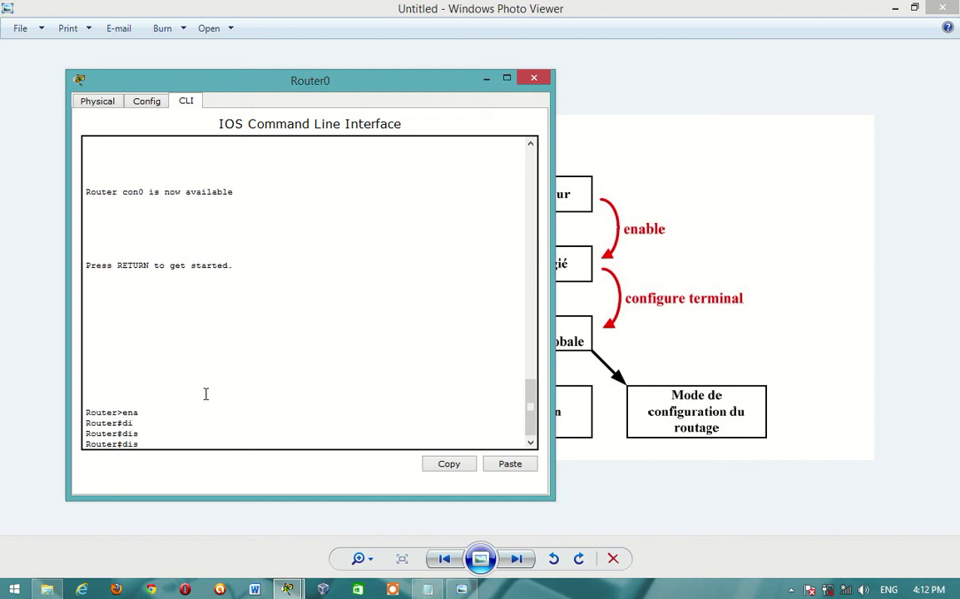
{"action": "type", "text": "a"}
{"action": "key", "text": "Tab"}
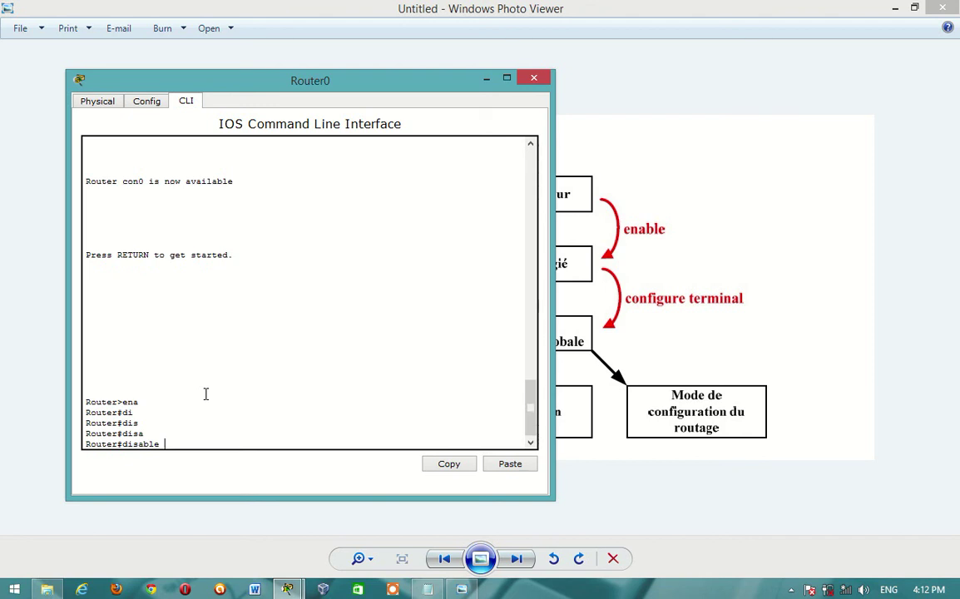
{"action": "key", "text": "Return"}
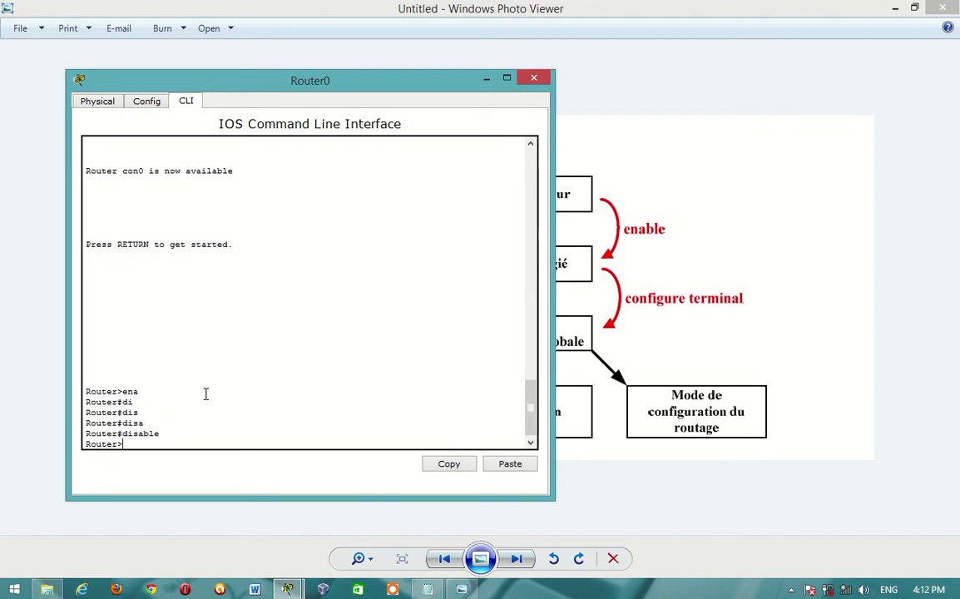
{"action": "left_click", "coordinate": [533, 77]}
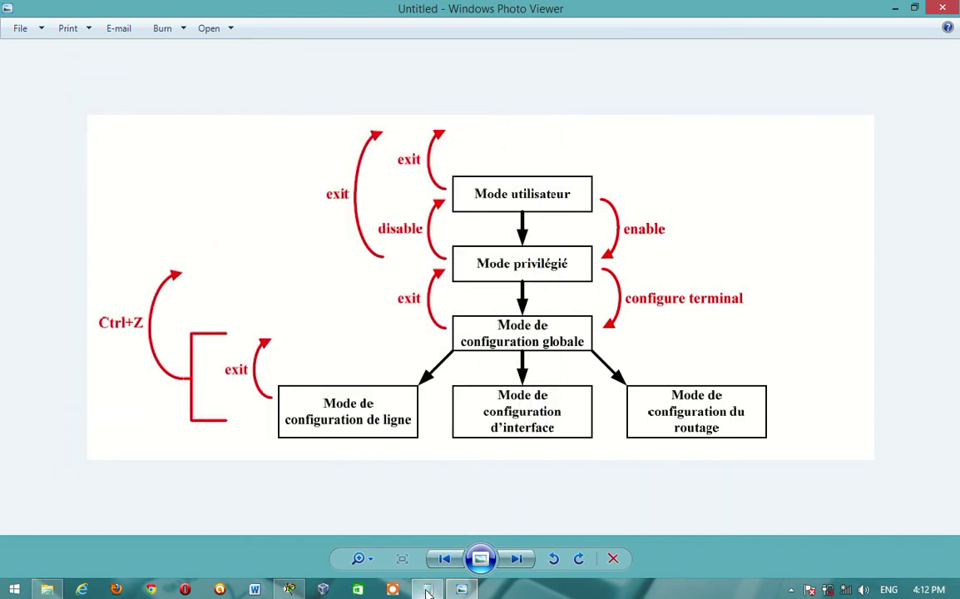
Review the Mode de Commandes table and mode transition diagram in Windows Photo Viewer, along with the PLAN outline in Notepad.
{"action": "key", "text": "Left"}
{"action": "key", "text": "Right"}
{"action": "key", "text": "Right"}
{"action": "key", "text": "Right"}
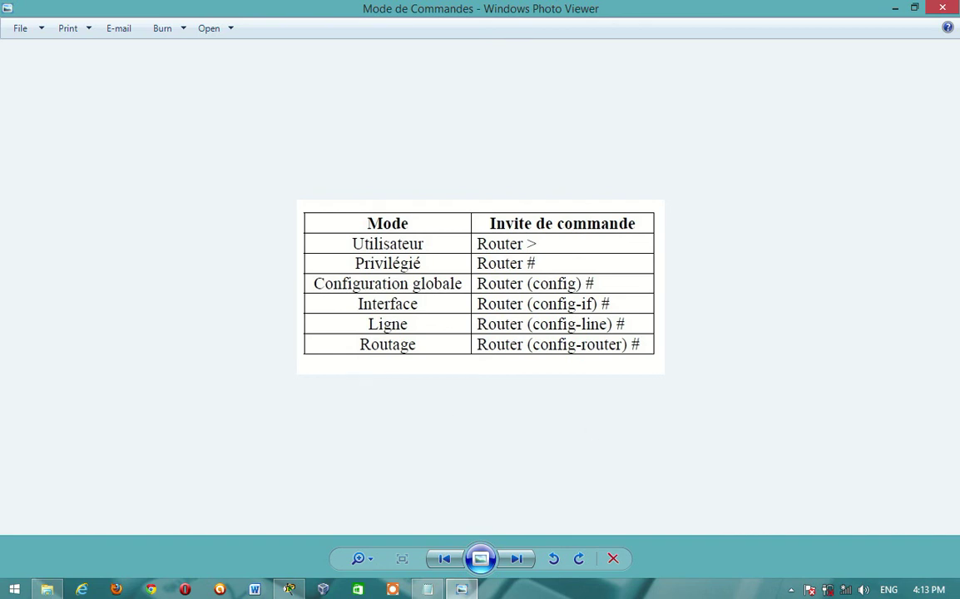
{"action": "left_click", "coordinate": [429, 590]}
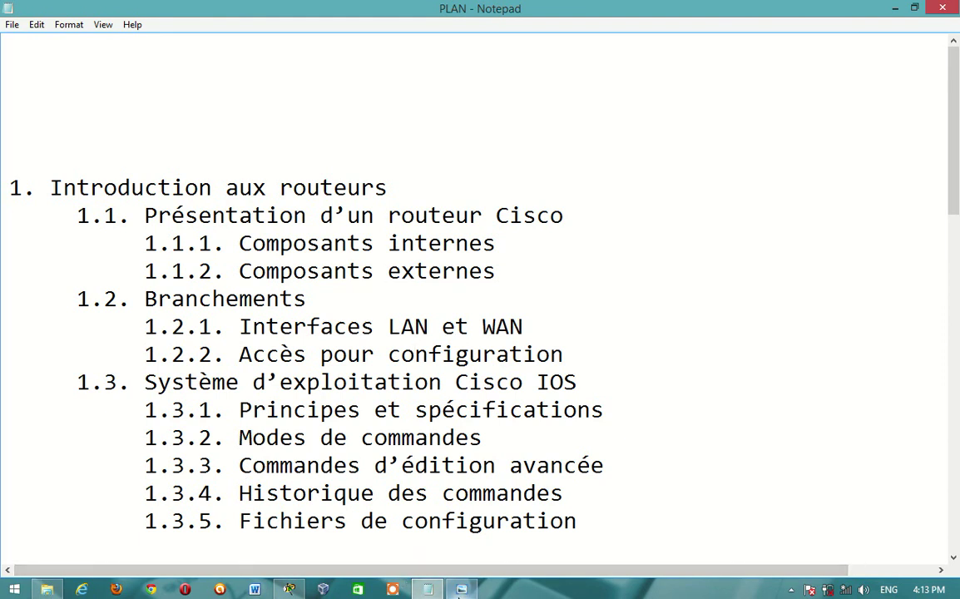
{"action": "left_click", "coordinate": [462, 590]}
{"action": "left_click", "coordinate": [461, 589]}
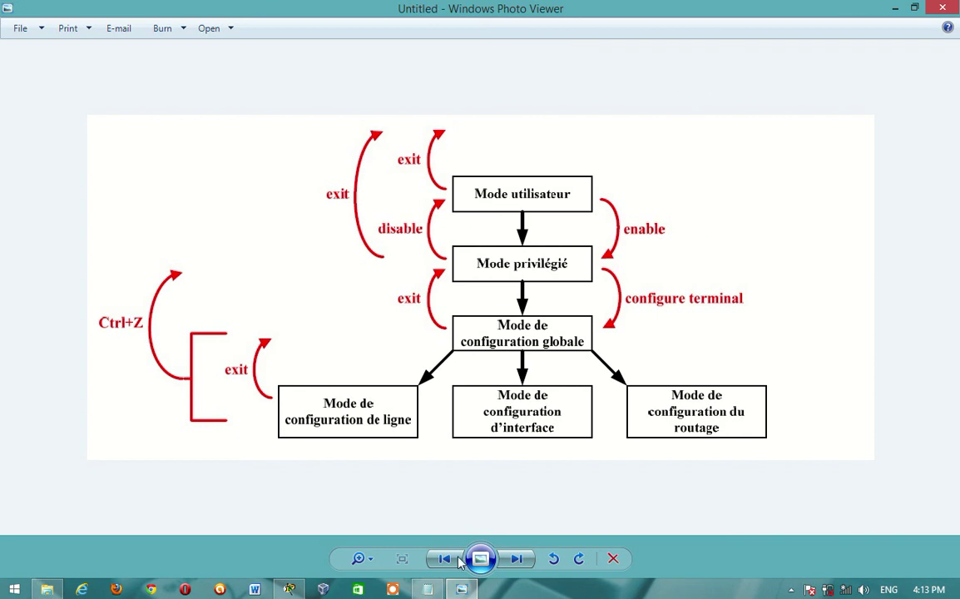
{"action": "left_click", "coordinate": [427, 589]}
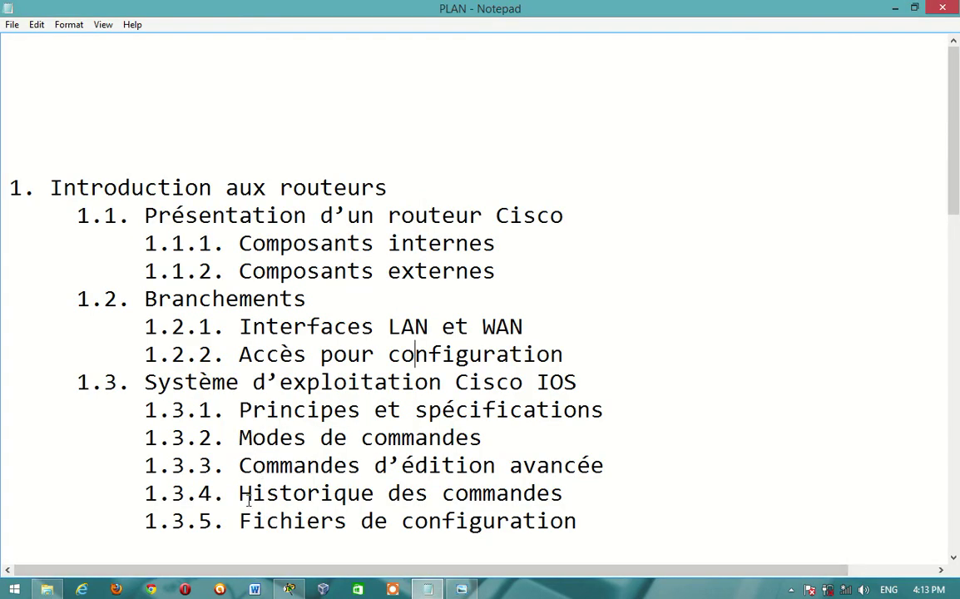
Open Router0's command line in Packet Tracer, enter privileged mode with enable, and return to the PLAN outline in Notepad.
{"action": "left_click", "coordinate": [289, 589]}
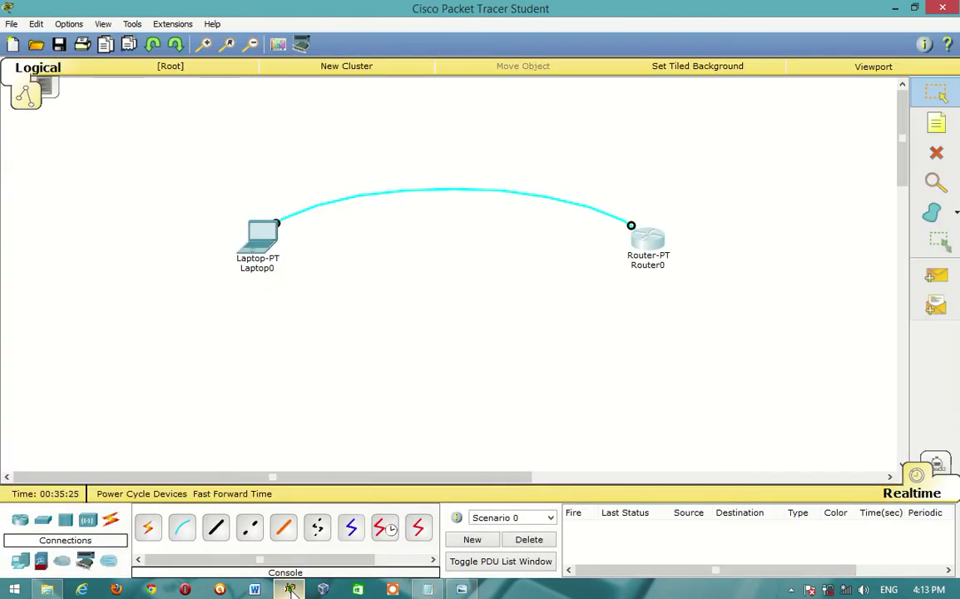
{"action": "left_click", "coordinate": [648, 239]}
{"action": "left_click", "coordinate": [327, 472]}
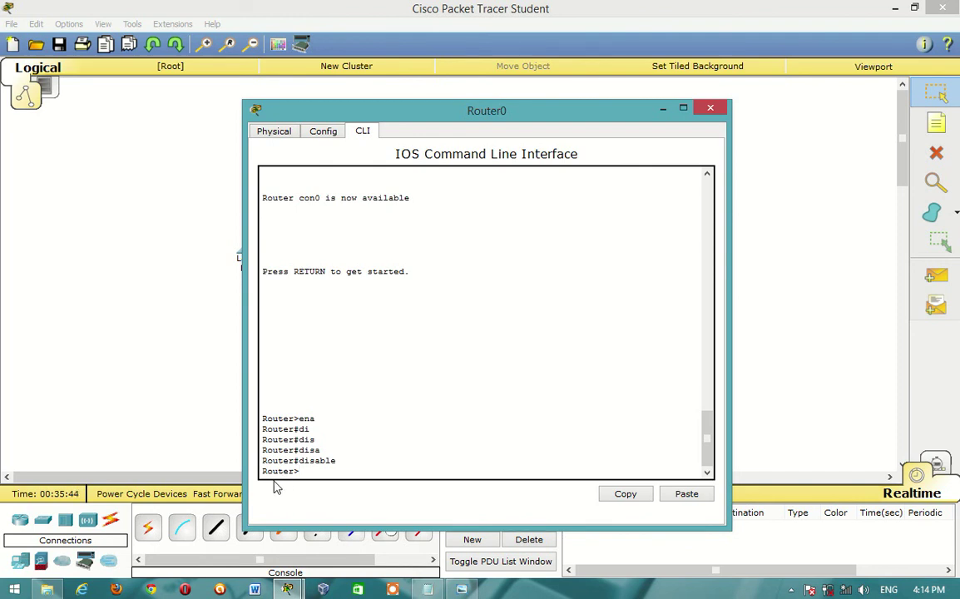
{"action": "type", "text": "na"}
{"action": "key", "text": "Tab"}
{"action": "key", "text": "Return"}
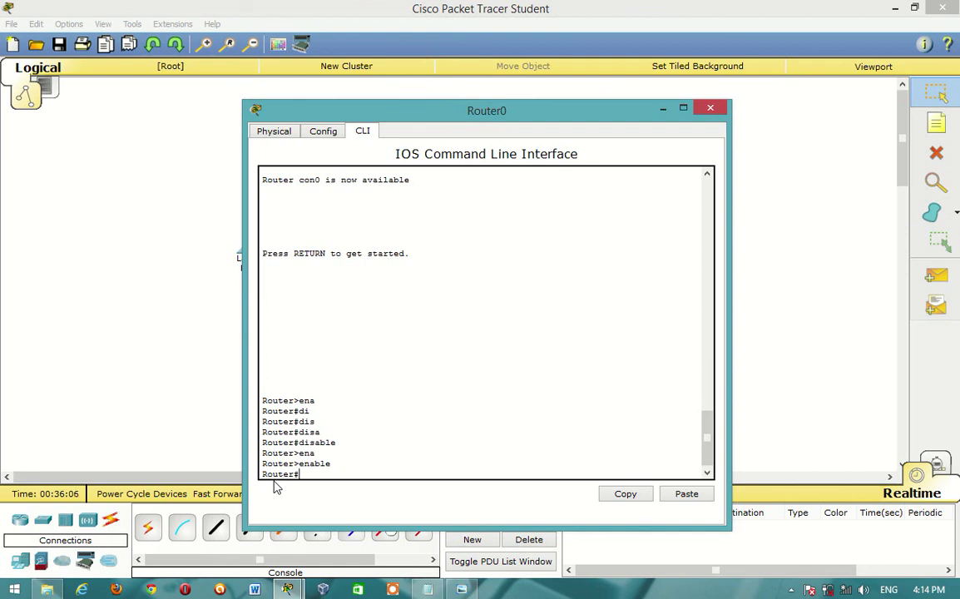
{"action": "left_click", "coordinate": [423, 589]}
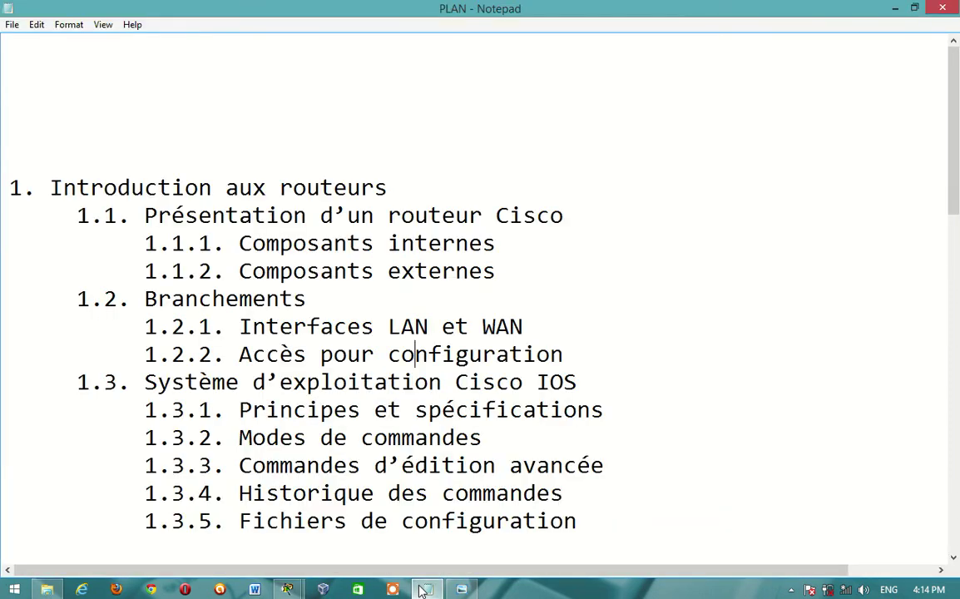